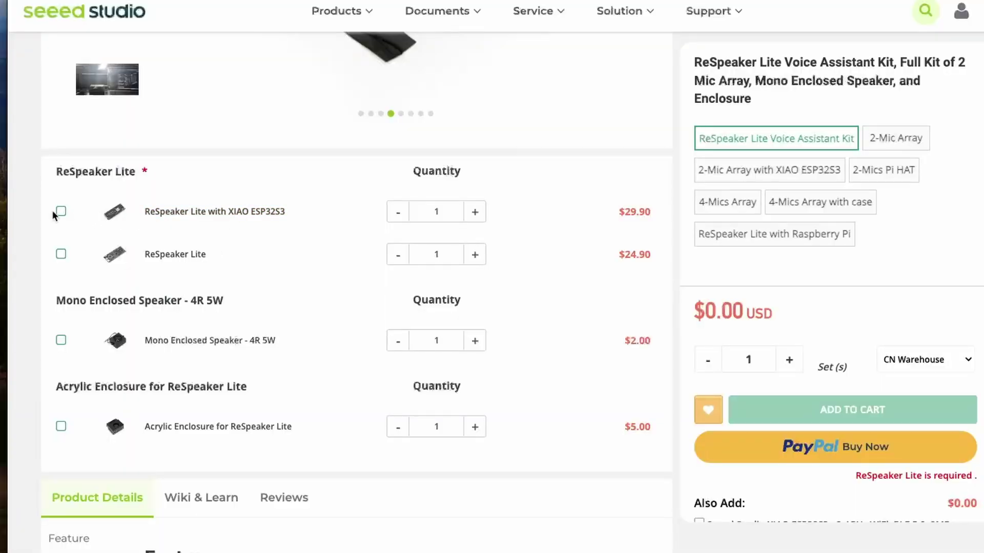
Add the ReSpeaker Lite with XIAO ESP32S3 and Mono Enclosed Speaker to the kit, checking the enclosure photos
{"action": "left_click", "coordinate": [60, 212]}
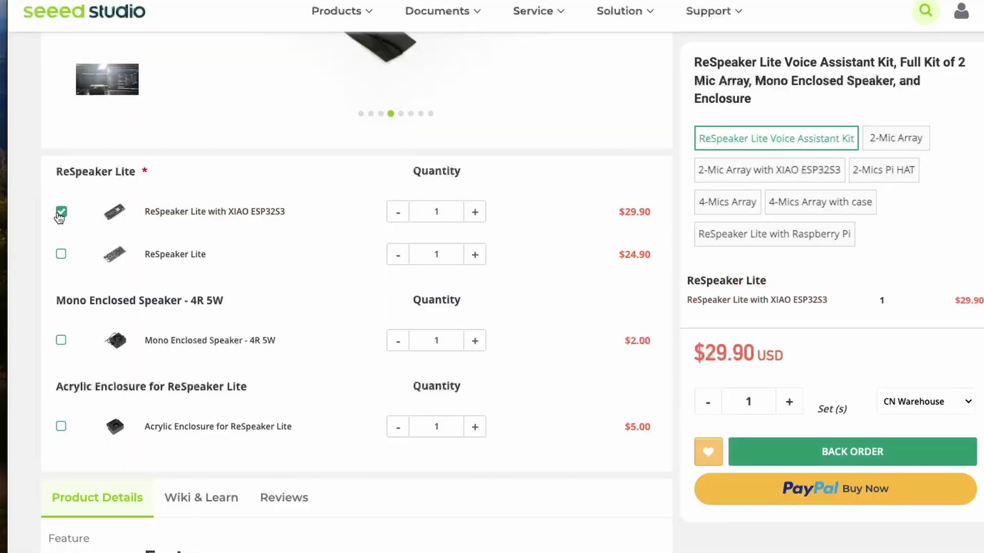
{"action": "left_click", "coordinate": [63, 342]}
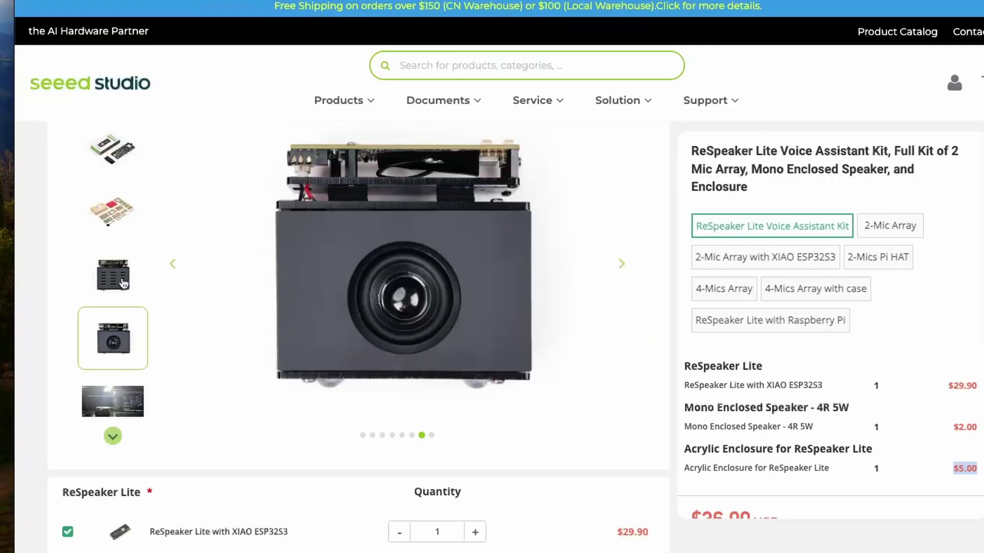
{"action": "left_click", "coordinate": [123, 284]}
{"action": "left_click", "coordinate": [122, 328]}
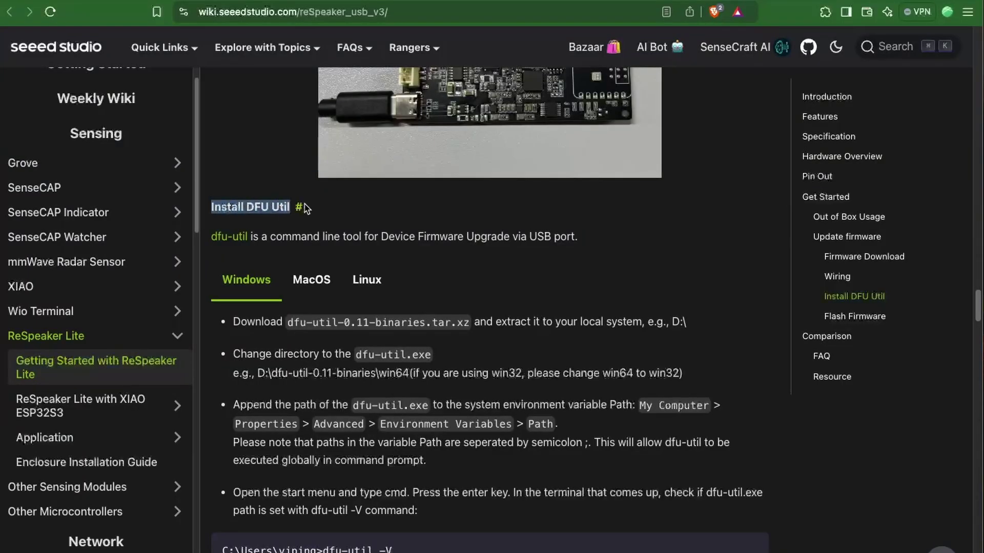
Show the MacOS and Linux instructions for installing dfu-util
{"action": "left_click", "coordinate": [259, 290]}
{"action": "left_click", "coordinate": [325, 288]}
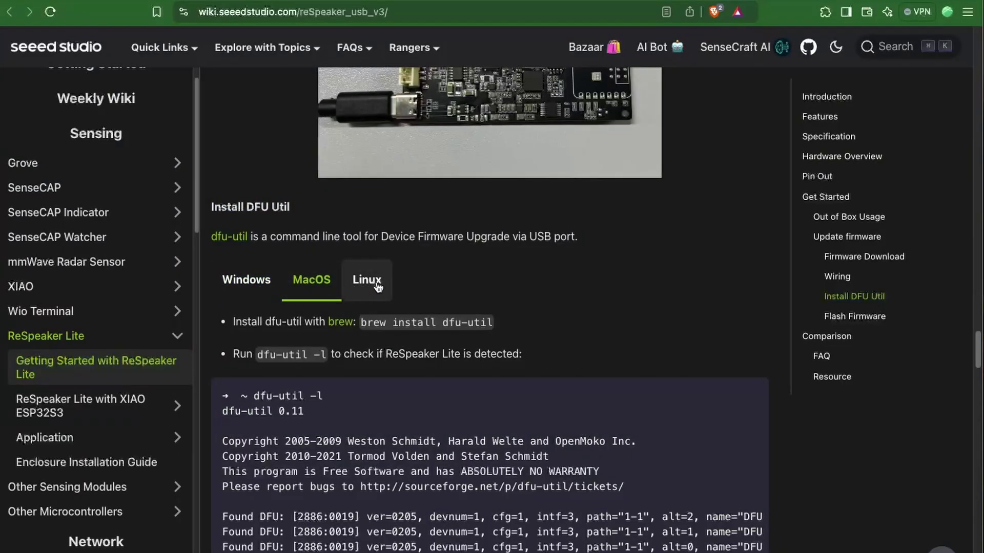
{"action": "left_click", "coordinate": [367, 281]}
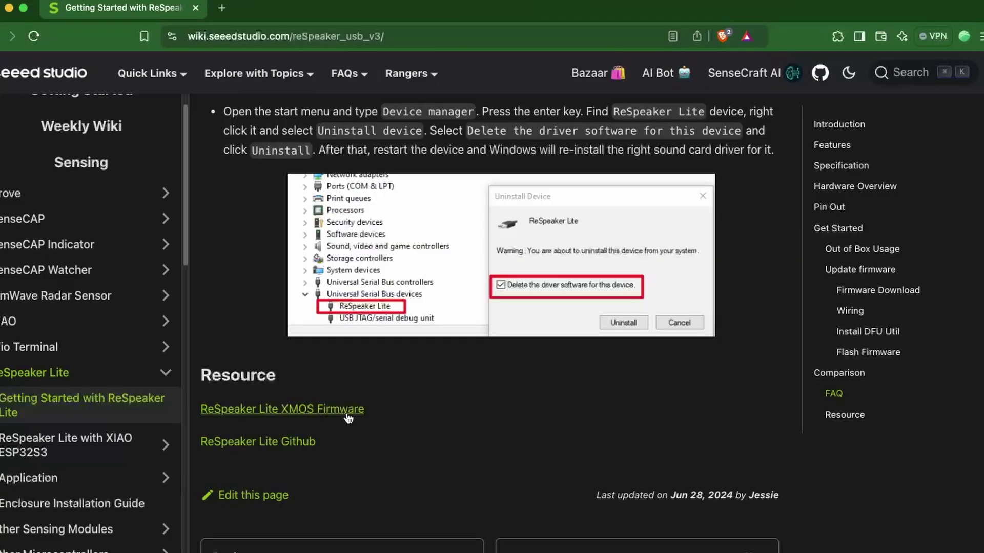
Download respeaker_lite_i2s_dfu_firmware_v1.0.9.bin from the XMOS firmware files and flash it with dfu-util
{"action": "left_click", "coordinate": [347, 418]}
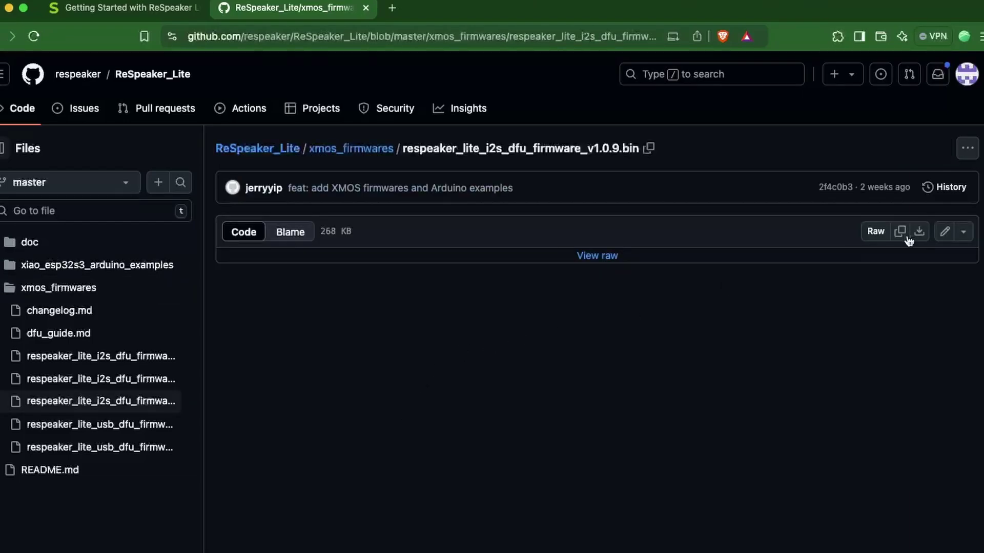
{"action": "left_click", "coordinate": [919, 233]}
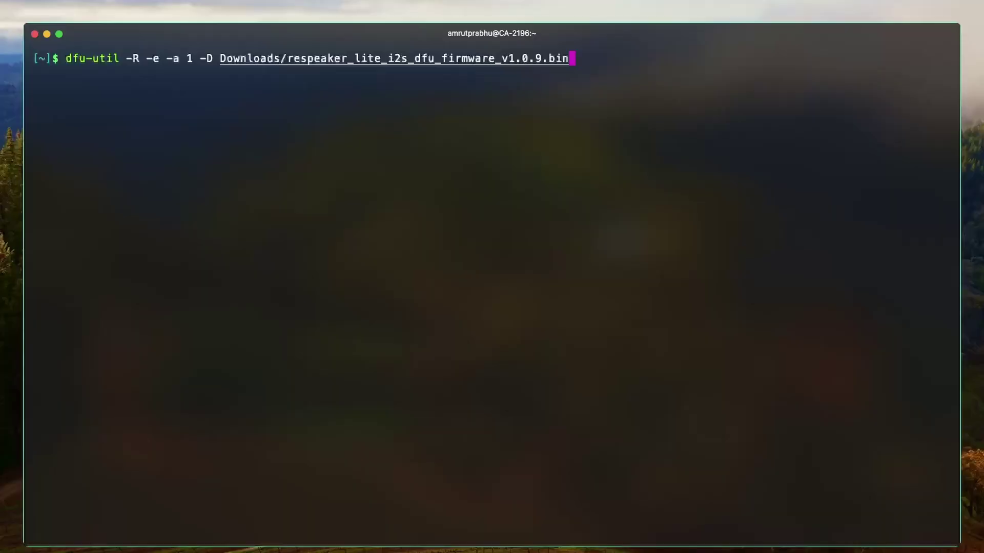
{"action": "key", "text": "Return"}
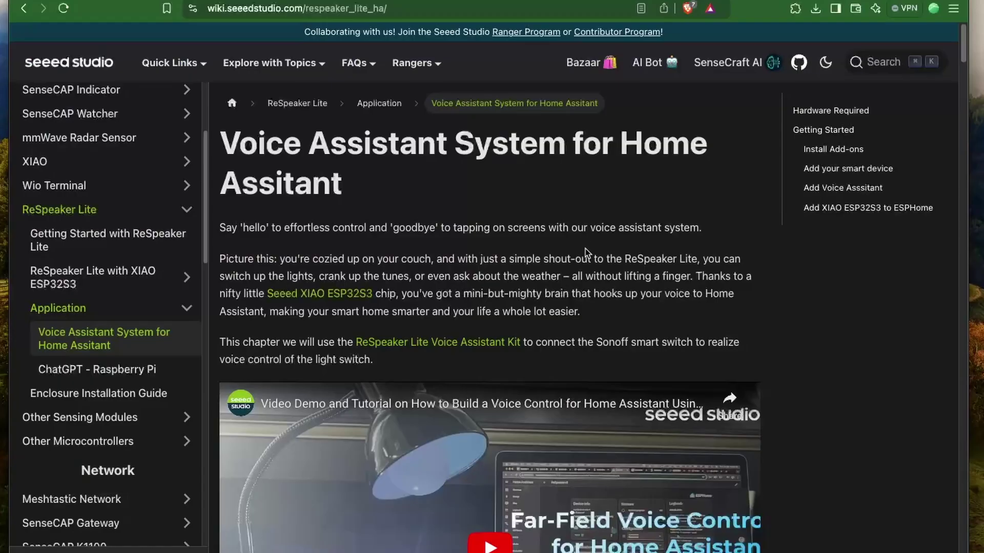
Scroll through the Voice Assistant System for Home Assistant wiki page
{"action": "scroll", "coordinate": [586, 248], "scroll_direction": "down", "scroll_amount": 10}
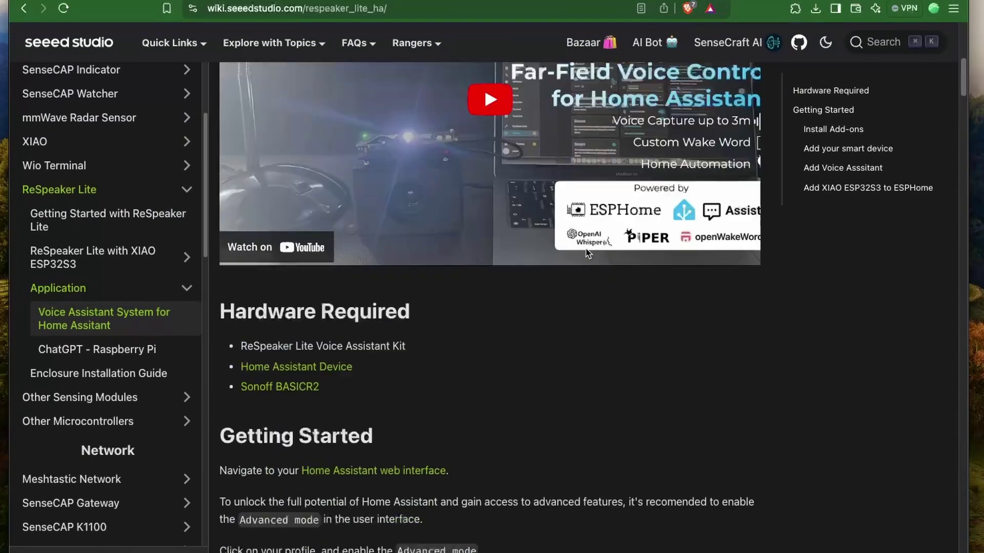
{"action": "scroll", "coordinate": [586, 248], "scroll_direction": "down", "scroll_amount": 20}
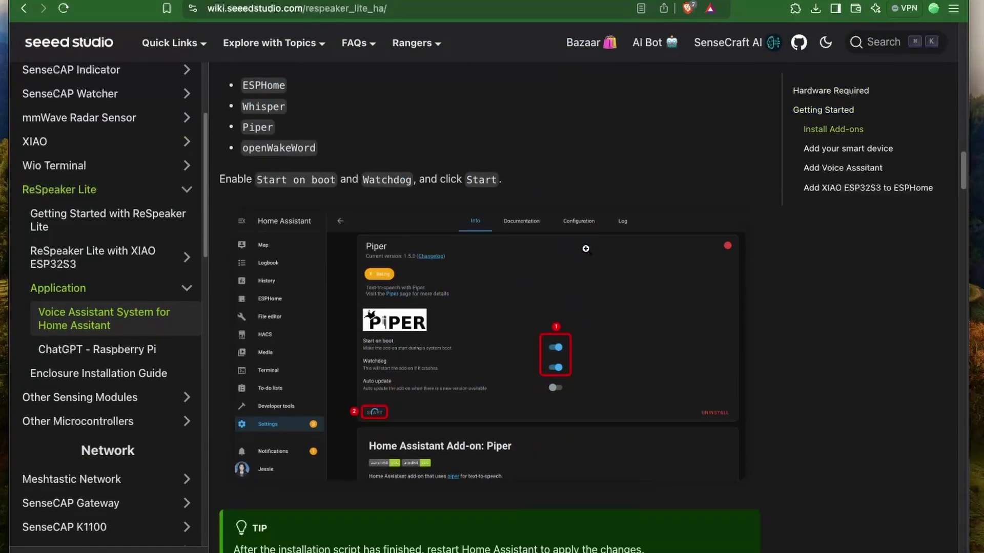
{"action": "scroll", "coordinate": [586, 248], "scroll_direction": "down", "scroll_amount": 20}
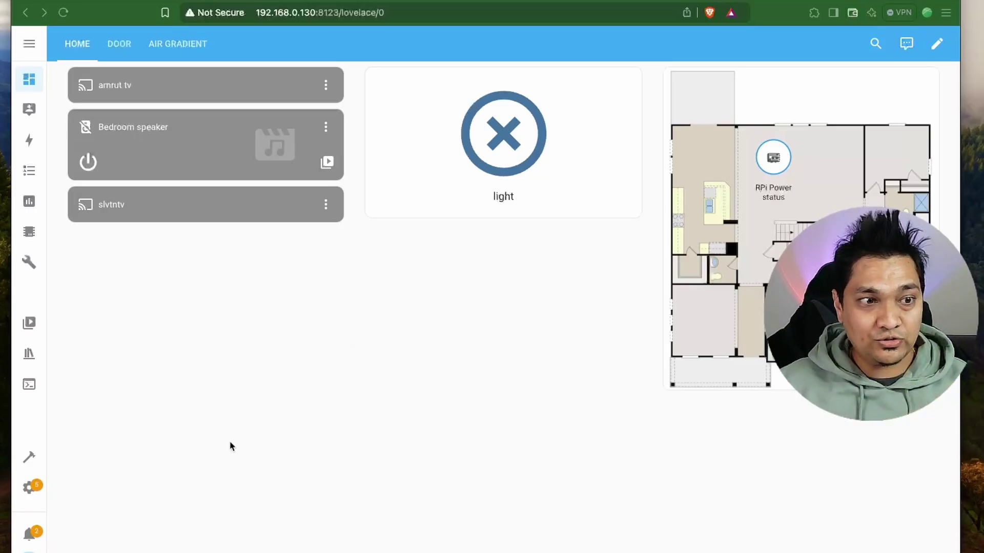
In Voice assistants settings, inspect the On Device assistant's faster-whisper and piper configuration
{"action": "left_click", "coordinate": [38, 490]}
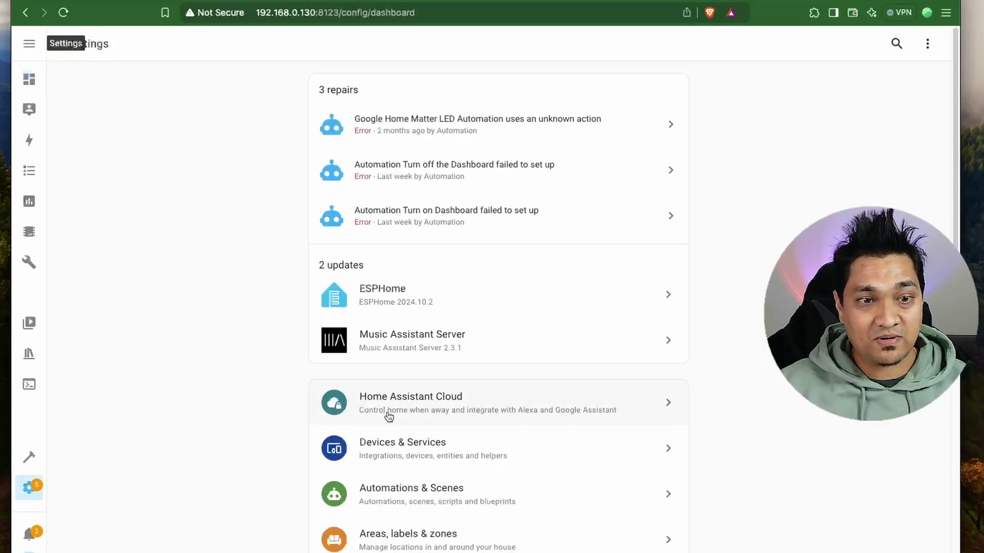
{"action": "scroll", "coordinate": [387, 417], "scroll_direction": "down", "scroll_amount": 5}
{"action": "left_click", "coordinate": [434, 361]}
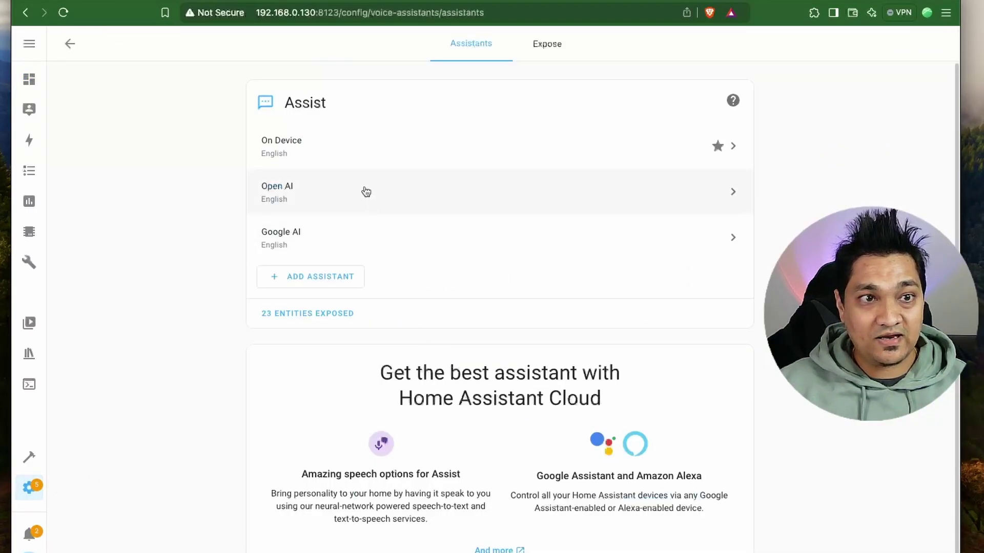
{"action": "left_click", "coordinate": [367, 139]}
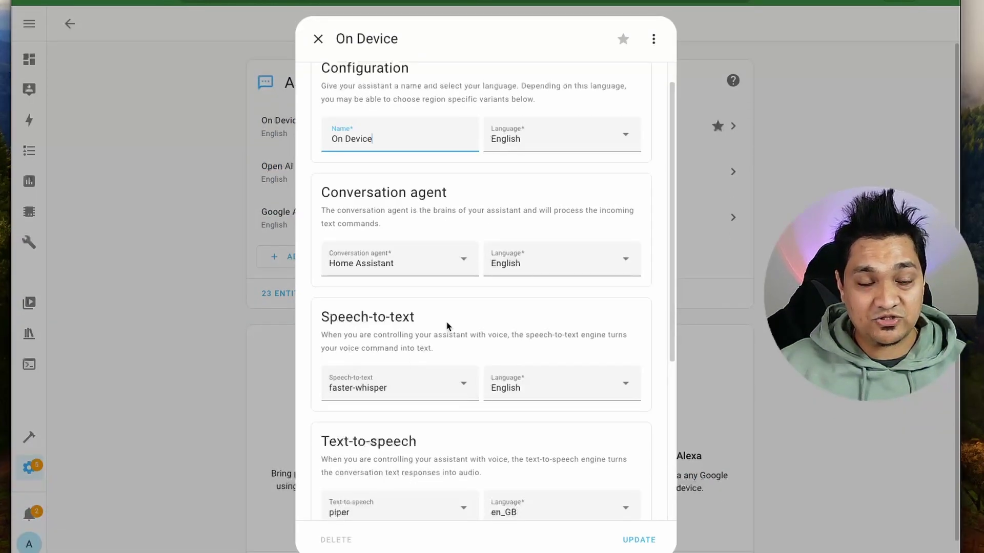
{"action": "scroll", "coordinate": [446, 327], "scroll_direction": "down", "scroll_amount": 5}
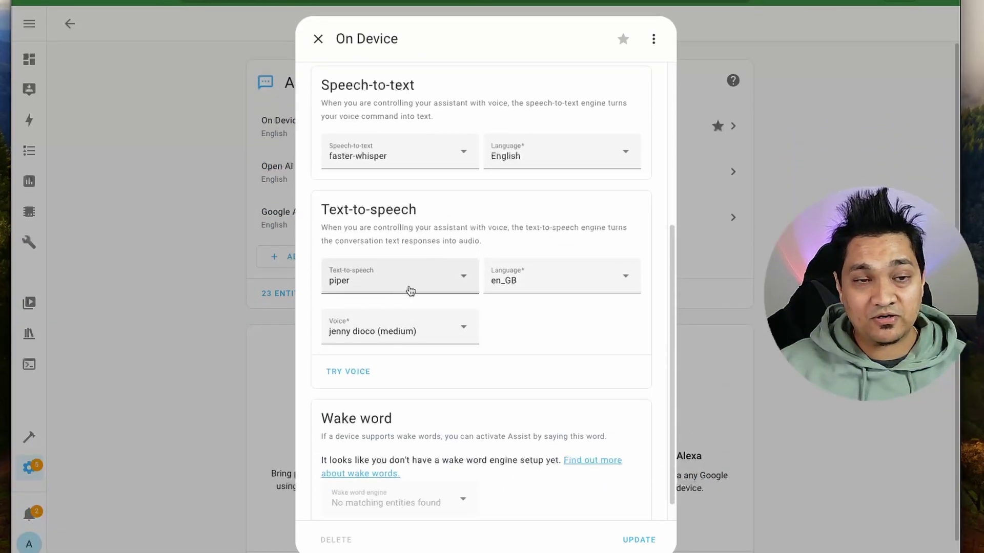
{"action": "scroll", "coordinate": [479, 270], "scroll_direction": "down", "scroll_amount": 1}
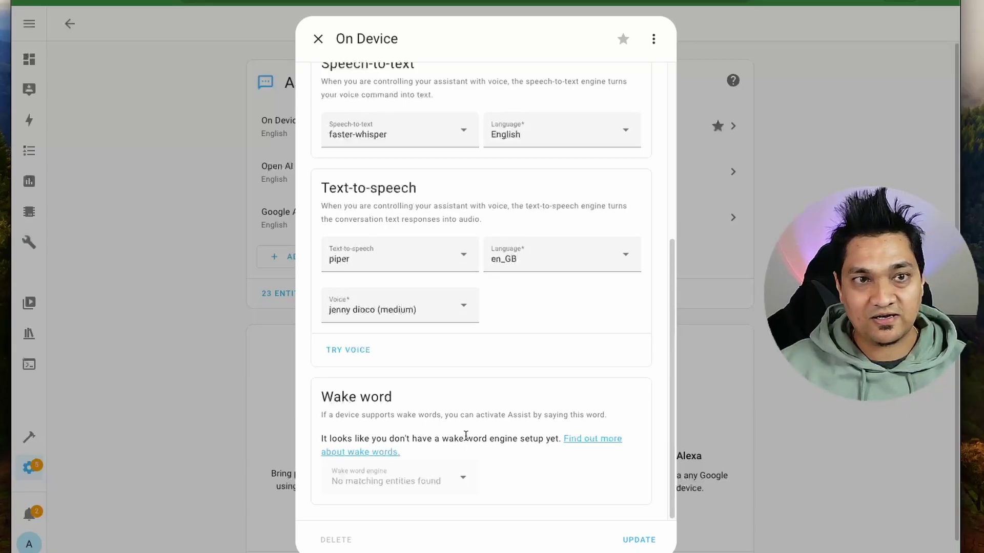
{"action": "left_click", "coordinate": [318, 37]}
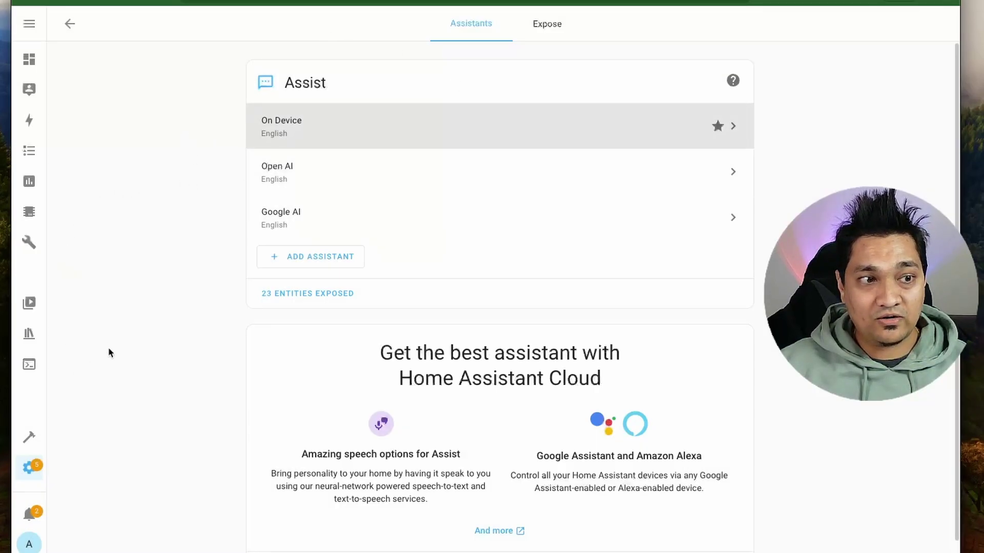
Start a new ESPHome device named ReSpeaker-lite
{"action": "left_click", "coordinate": [31, 213]}
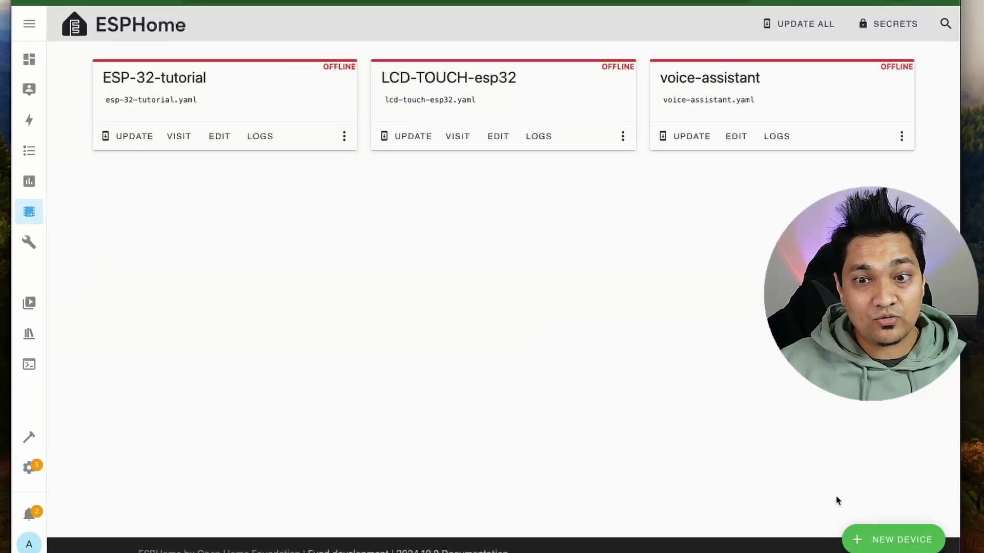
{"action": "left_click", "coordinate": [885, 541]}
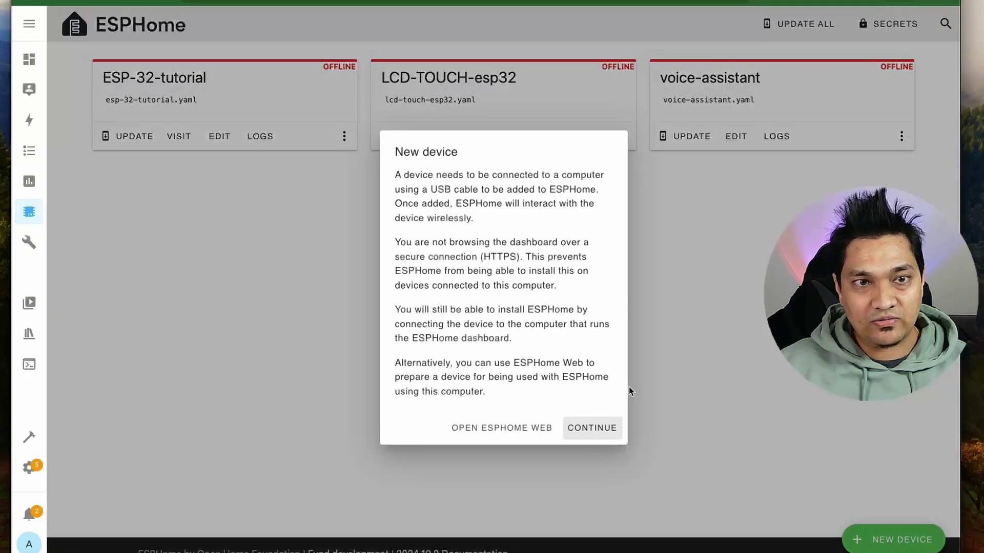
{"action": "left_click", "coordinate": [592, 429]}
{"action": "left_click", "coordinate": [429, 265]}
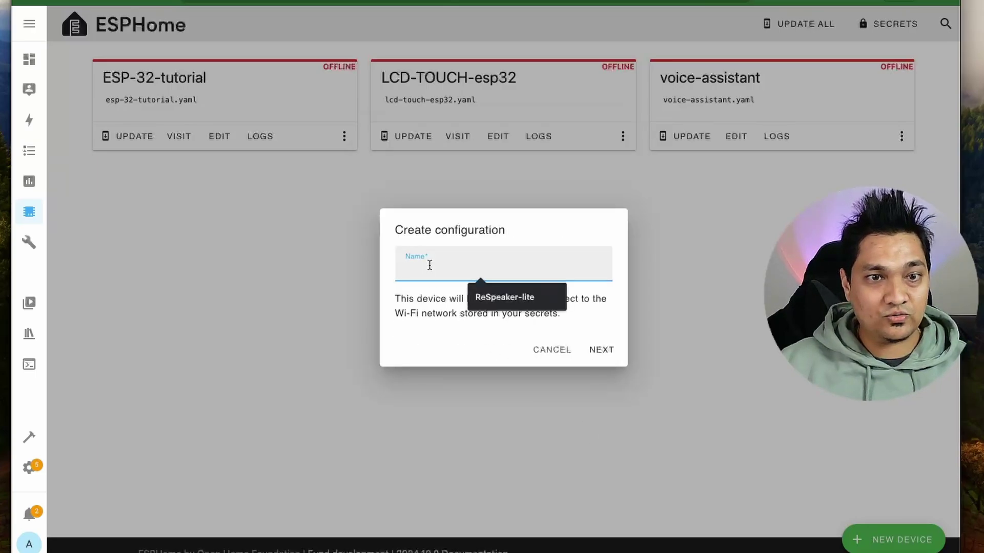
{"action": "left_click", "coordinate": [505, 297]}
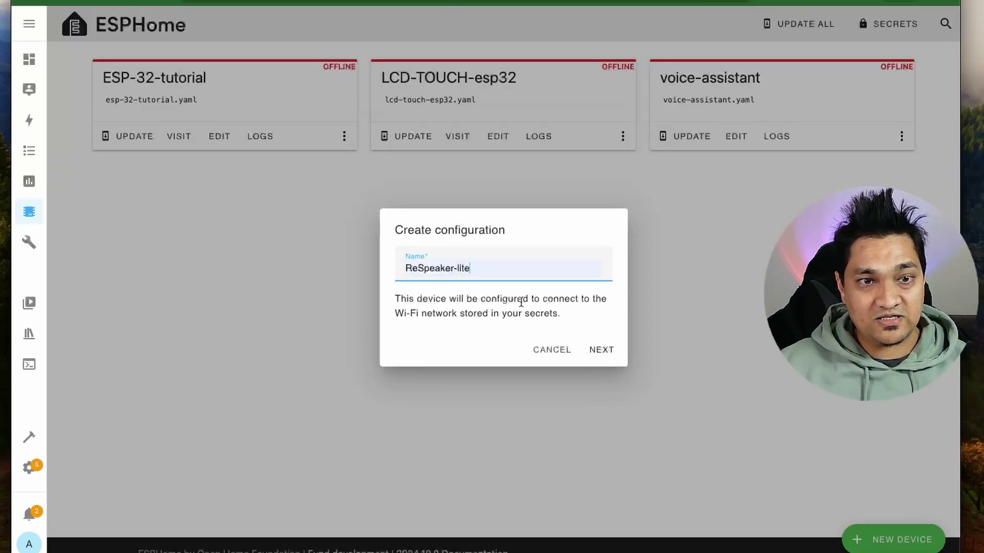
{"action": "left_click", "coordinate": [602, 350]}
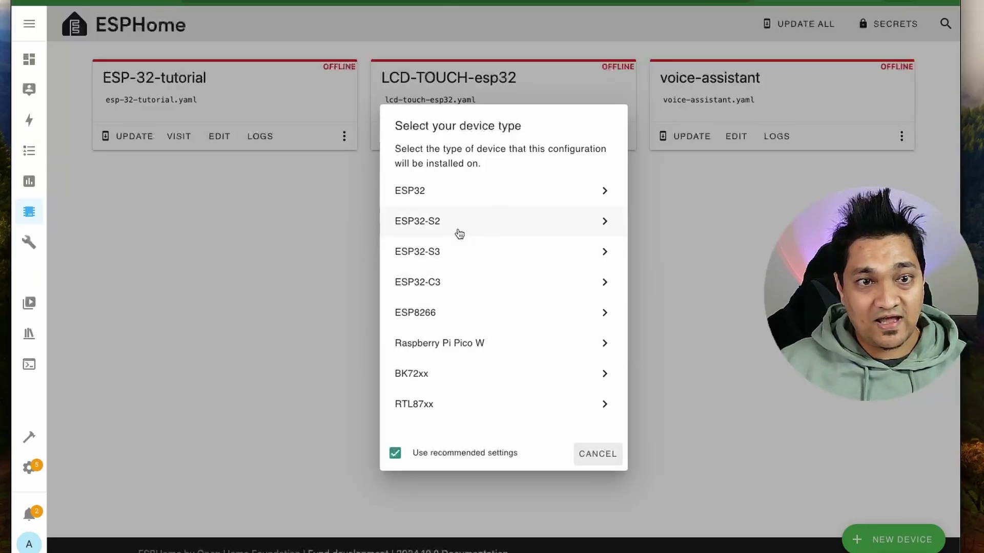
Choose ESP32-S3, skip installation, and open respeaker-lite.yaml in the editor
{"action": "left_click", "coordinate": [459, 260]}
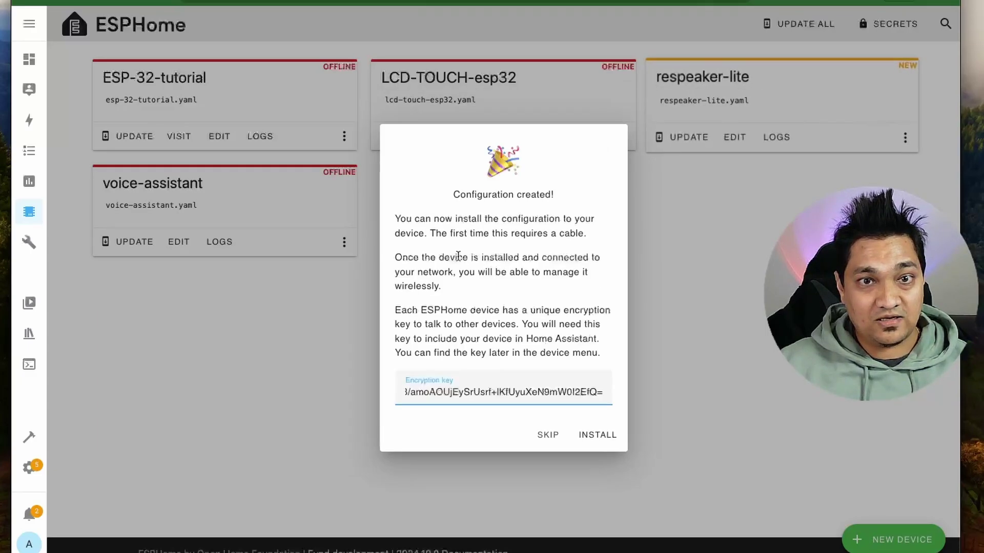
{"action": "left_click", "coordinate": [544, 435]}
{"action": "left_click", "coordinate": [736, 136]}
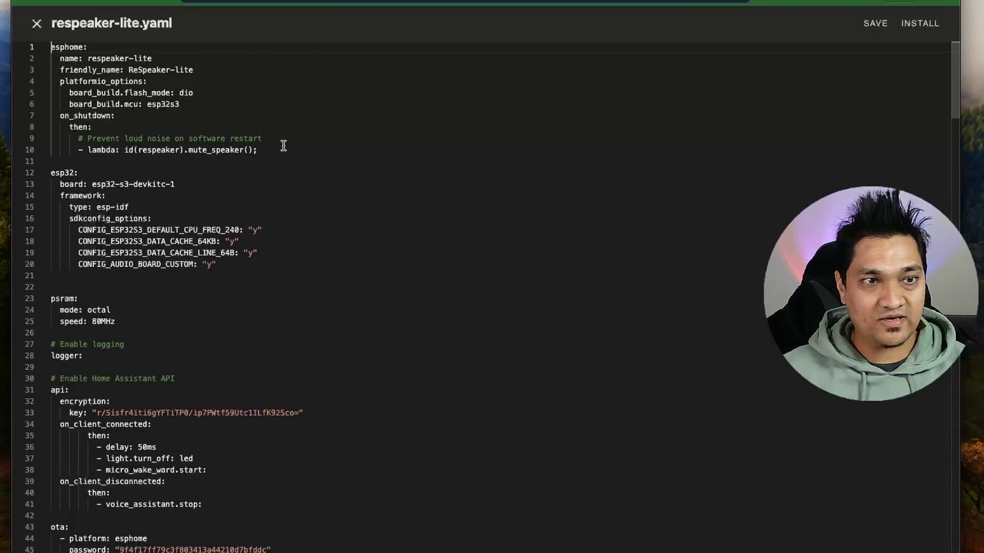
Review the config's on_shutdown, sdkconfig_options, esp-idf framework and psram blocks
{"action": "left_click_drag", "start_coordinate": [285, 147], "coordinate": [33, 116]}
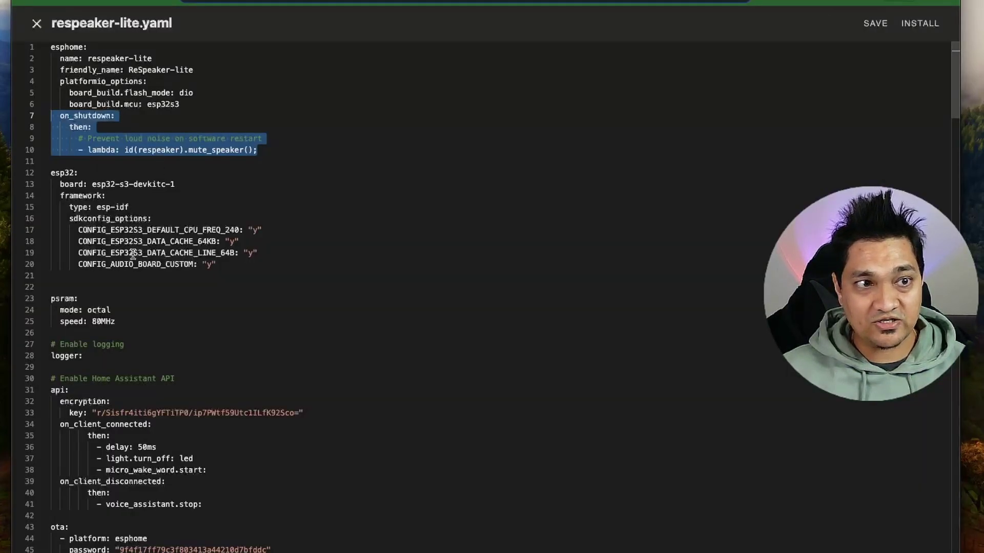
{"action": "left_click_drag", "start_coordinate": [60, 218], "coordinate": [313, 273]}
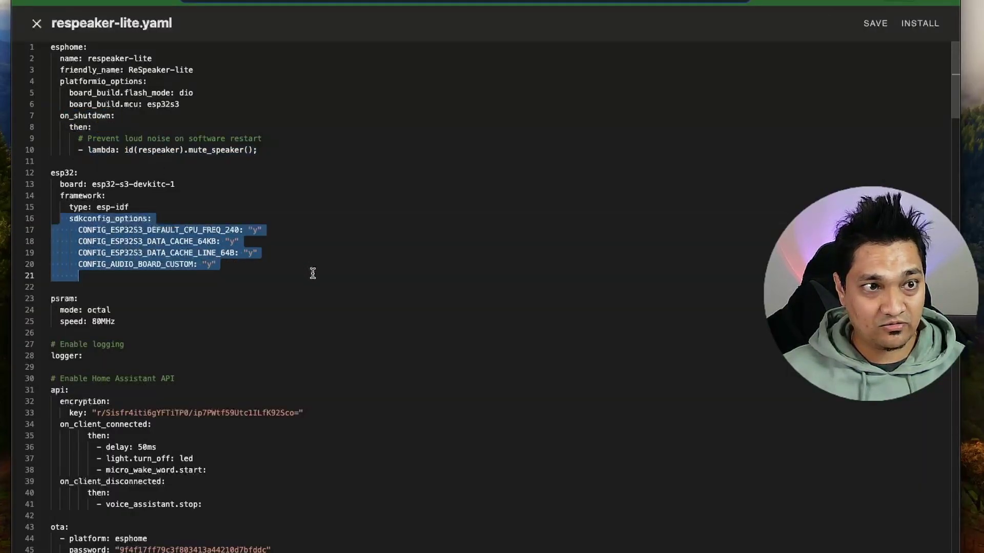
{"action": "left_click_drag", "start_coordinate": [162, 207], "coordinate": [30, 195]}
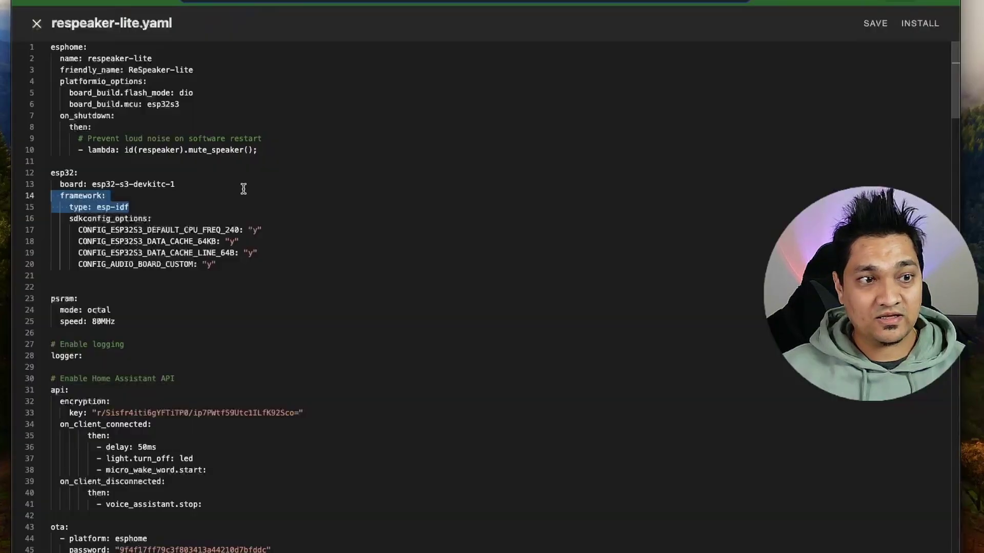
{"action": "scroll", "coordinate": [241, 186], "scroll_direction": "down", "scroll_amount": 5}
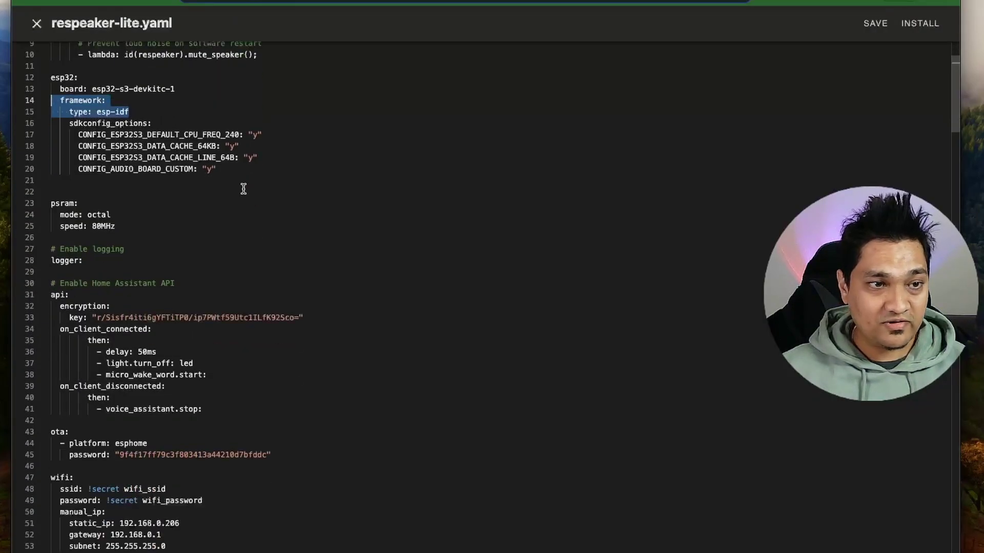
{"action": "left_click_drag", "start_coordinate": [147, 134], "coordinate": [49, 110]}
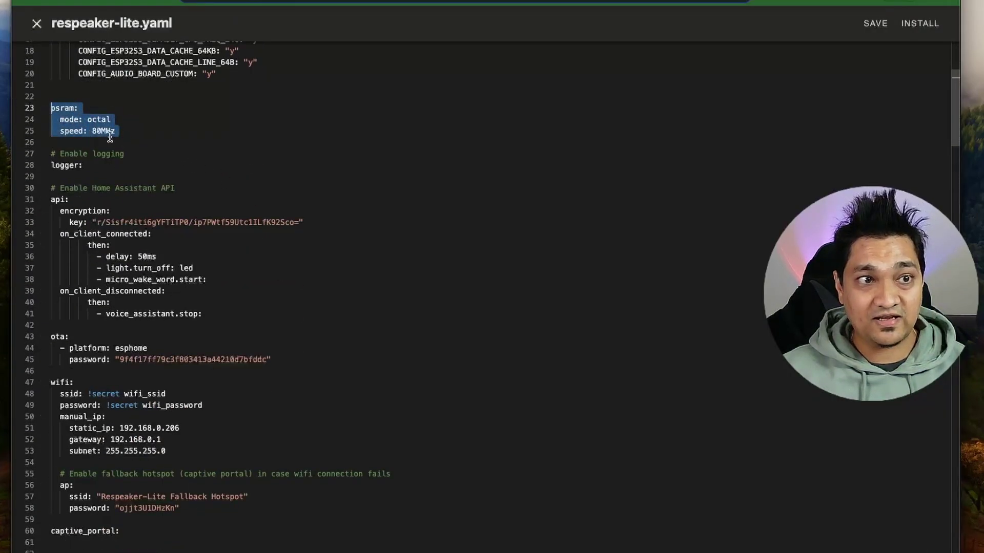
{"action": "scroll", "coordinate": [301, 160], "scroll_direction": "down", "scroll_amount": 1}
{"action": "scroll", "coordinate": [177, 114], "scroll_direction": "down", "scroll_amount": 6}
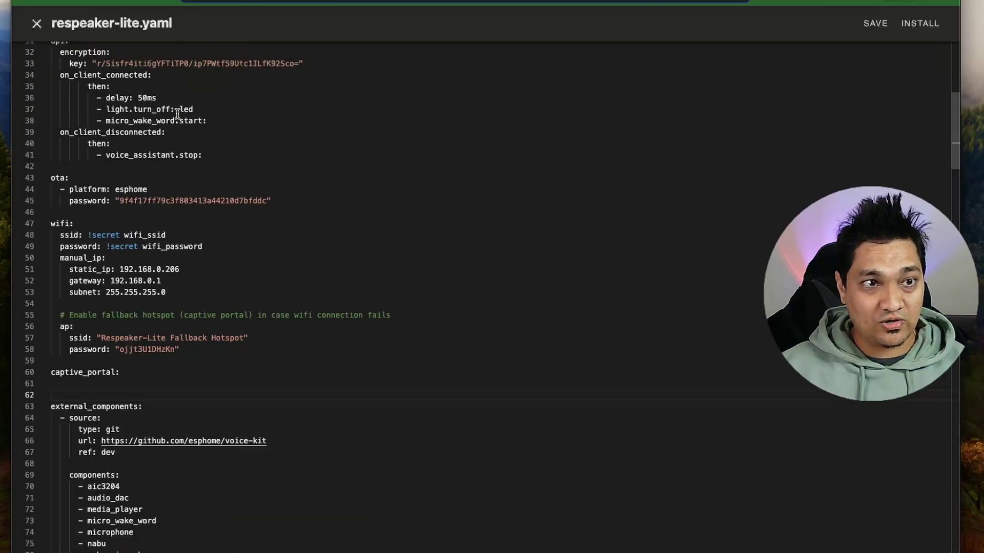
{"action": "scroll", "coordinate": [177, 114], "scroll_direction": "up", "scroll_amount": 1}
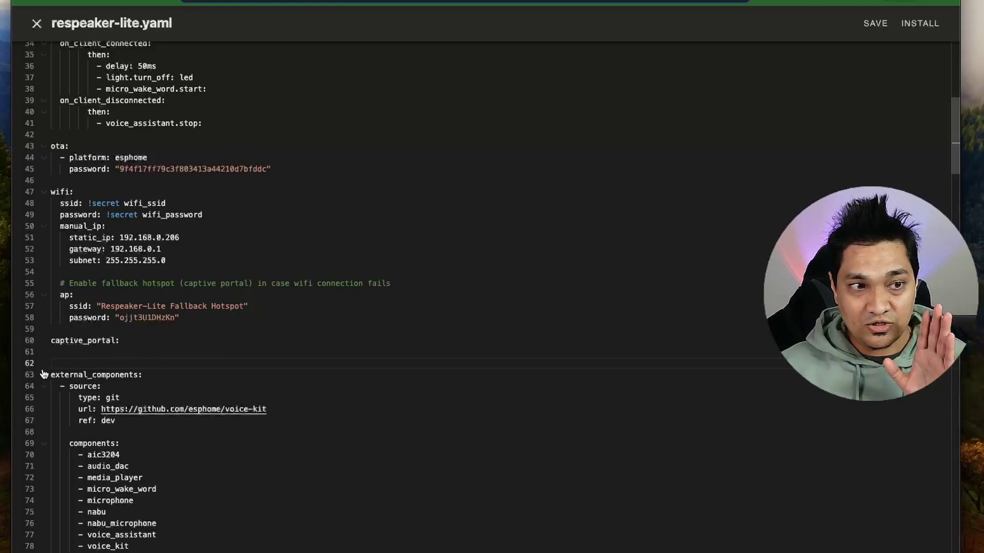
{"action": "left_click_drag", "start_coordinate": [54, 352], "coordinate": [68, 432]}
{"action": "scroll", "coordinate": [207, 393], "scroll_direction": "down", "scroll_amount": 20}
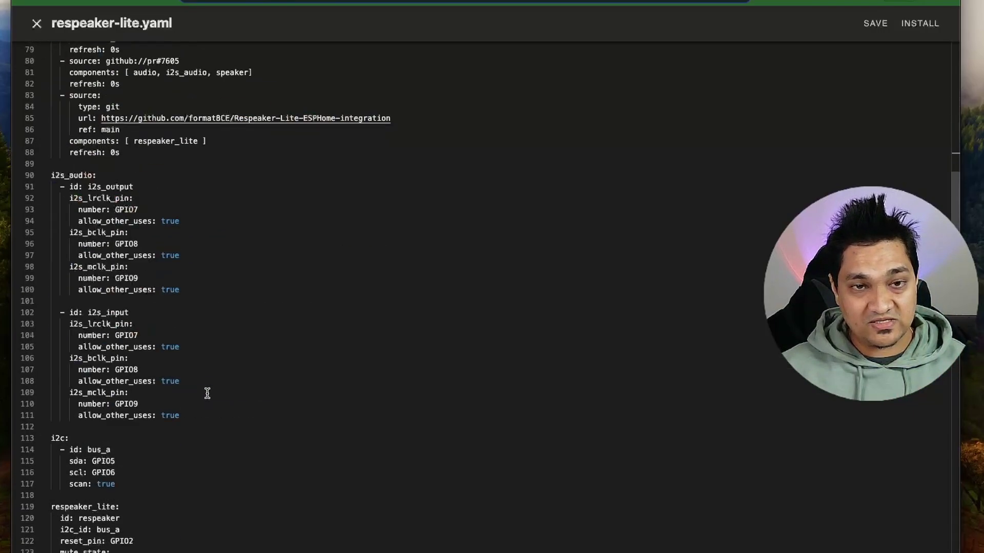
{"action": "scroll", "coordinate": [207, 393], "scroll_direction": "down", "scroll_amount": 10}
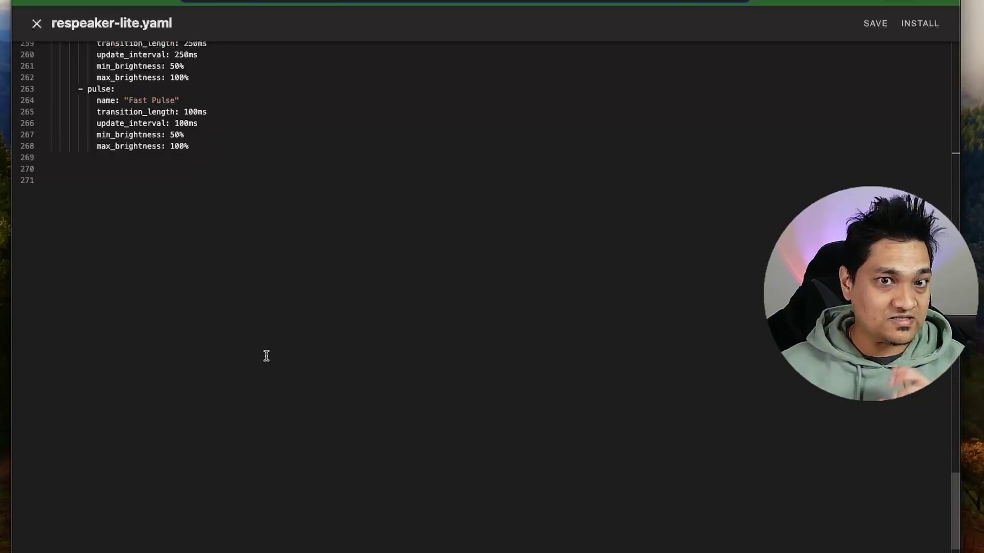
{"action": "scroll", "coordinate": [266, 355], "scroll_direction": "up", "scroll_amount": 15}
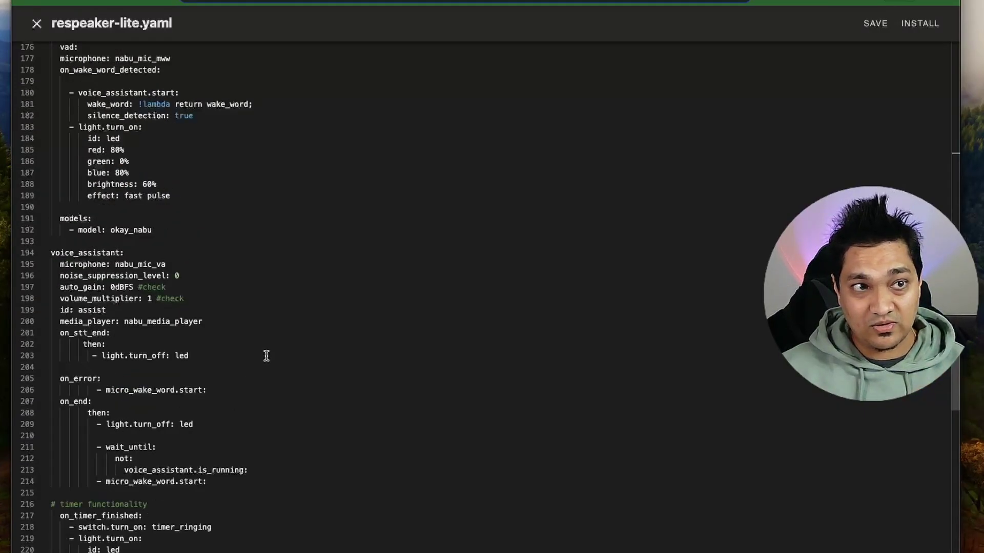
{"action": "scroll", "coordinate": [267, 355], "scroll_direction": "up", "scroll_amount": 4}
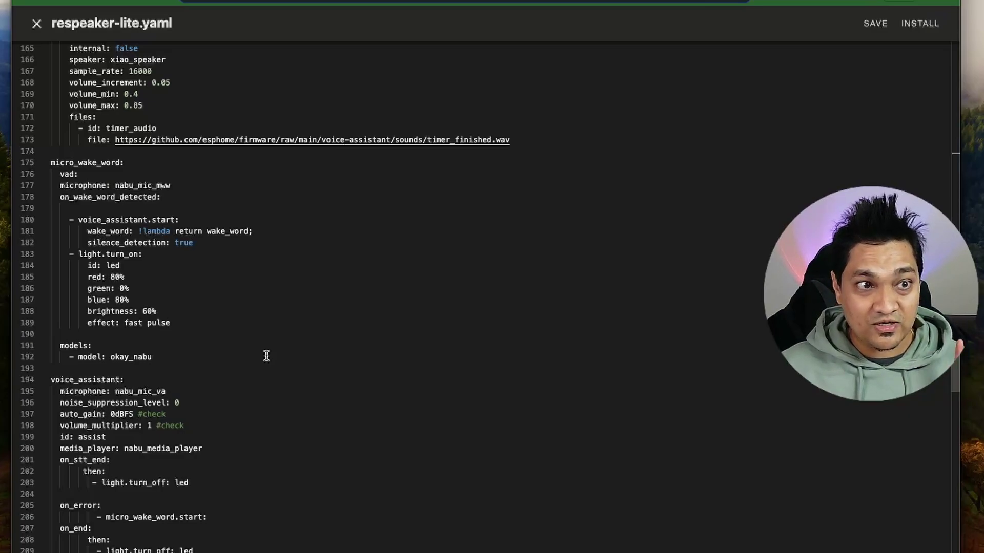
{"action": "scroll", "coordinate": [266, 355], "scroll_direction": "down", "scroll_amount": 2}
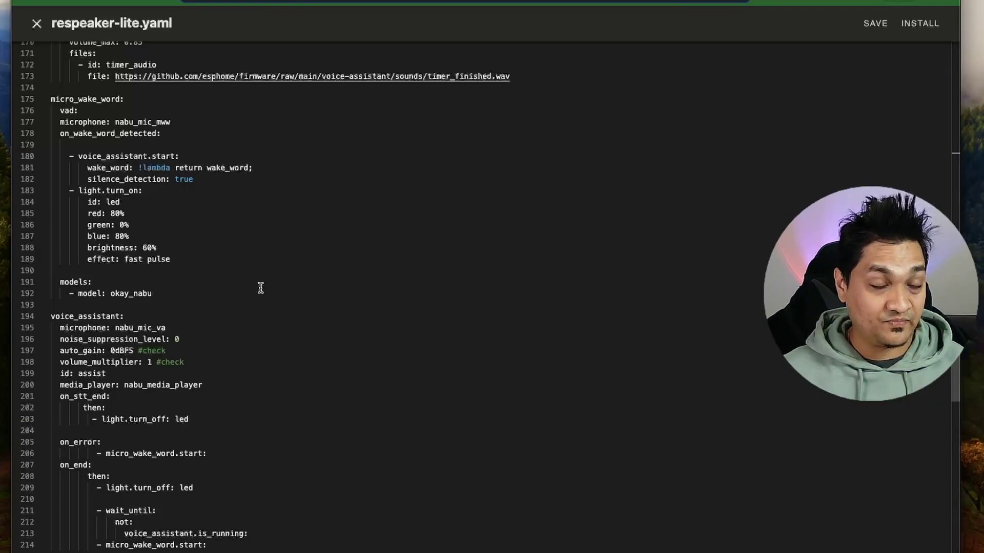
{"action": "scroll", "coordinate": [406, 250], "scroll_direction": "up", "scroll_amount": 10}
{"action": "scroll", "coordinate": [405, 249], "scroll_direction": "down", "scroll_amount": 1}
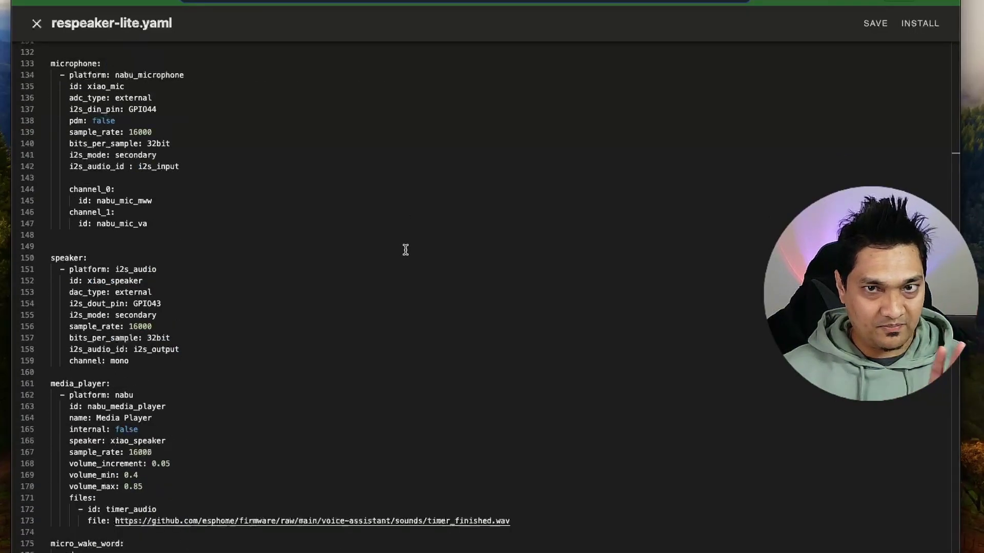
Manually download the factory-format firmware and save it to Downloads
{"action": "left_click", "coordinate": [925, 24]}
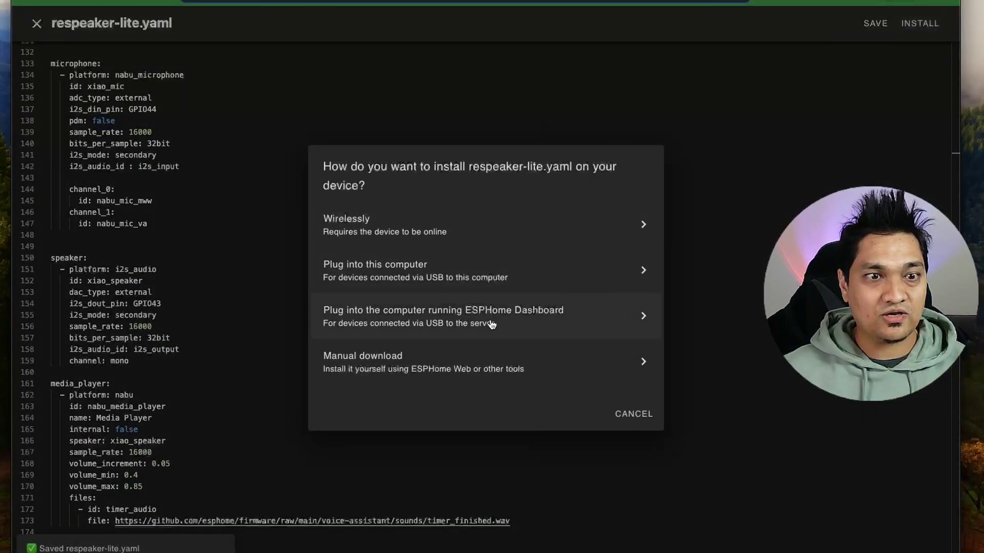
{"action": "left_click", "coordinate": [474, 363]}
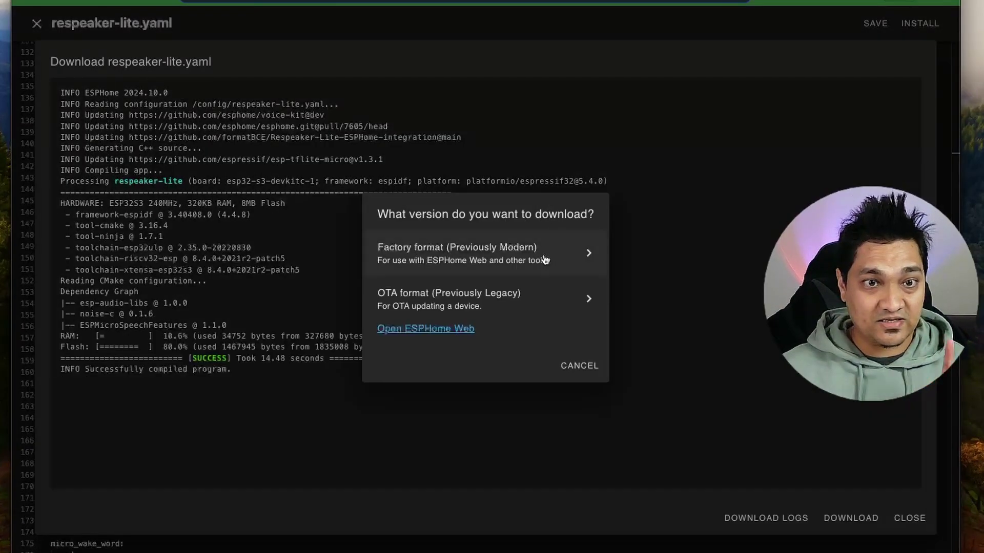
{"action": "left_click", "coordinate": [545, 260]}
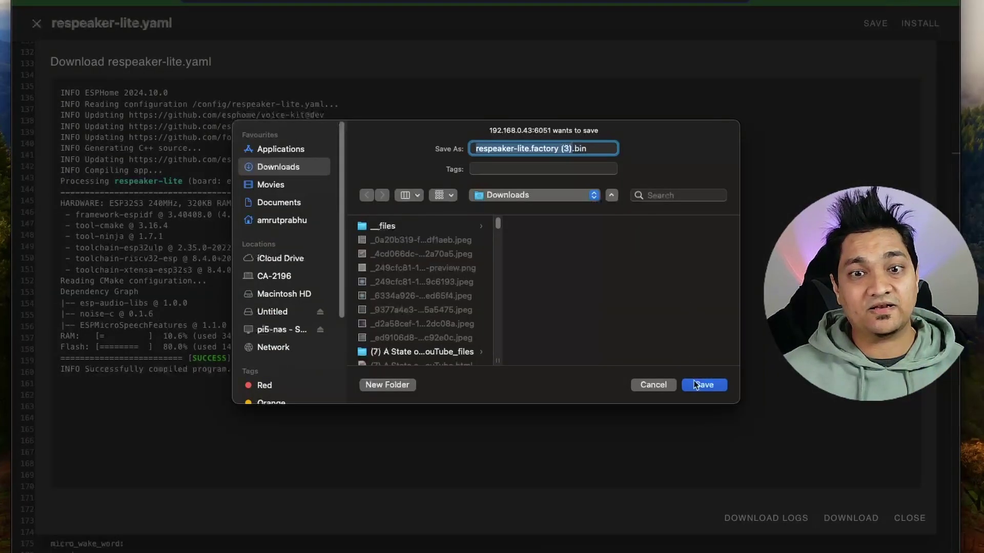
{"action": "left_click", "coordinate": [704, 385]}
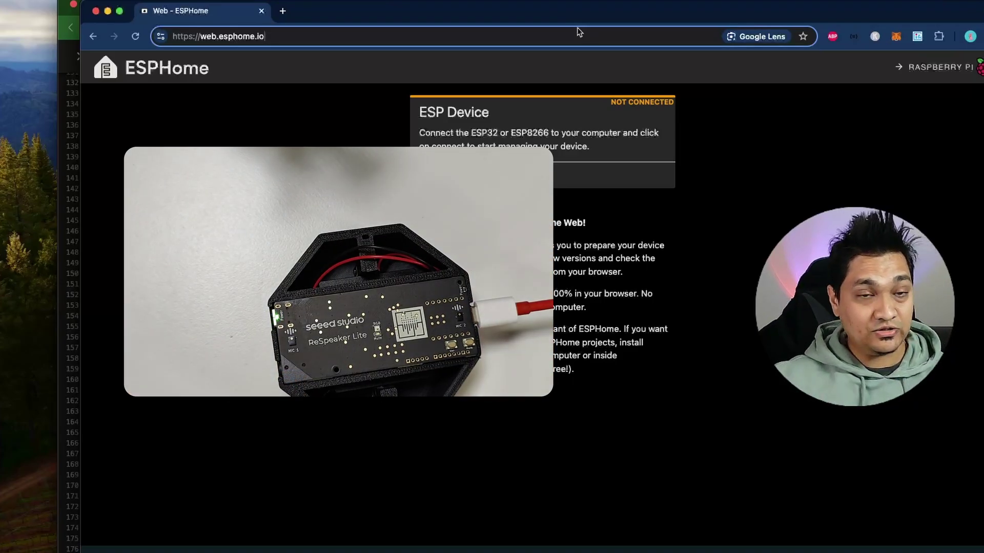
Connect ESPHome Web to the board's USB JTAG serial port
{"action": "left_click", "coordinate": [451, 176]}
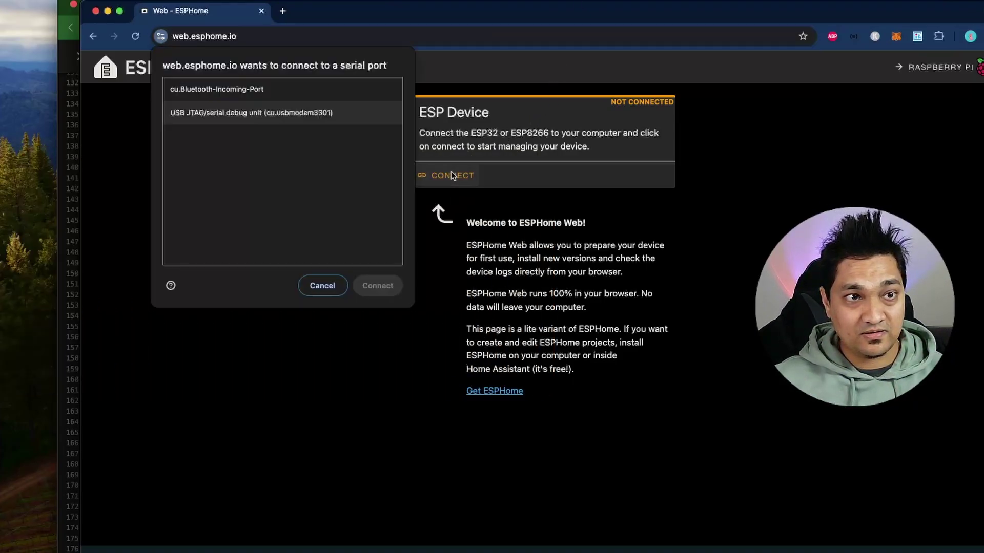
{"action": "left_click", "coordinate": [256, 116]}
{"action": "left_click", "coordinate": [373, 284]}
Install respeaker-lite.factory (3).bin onto the board
{"action": "left_click", "coordinate": [566, 149]}
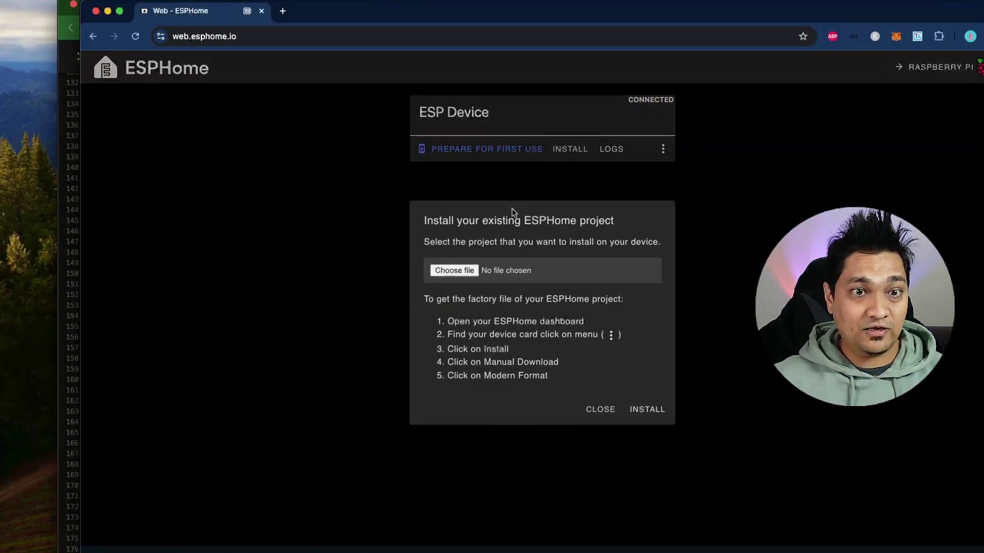
{"action": "left_click", "coordinate": [454, 270]}
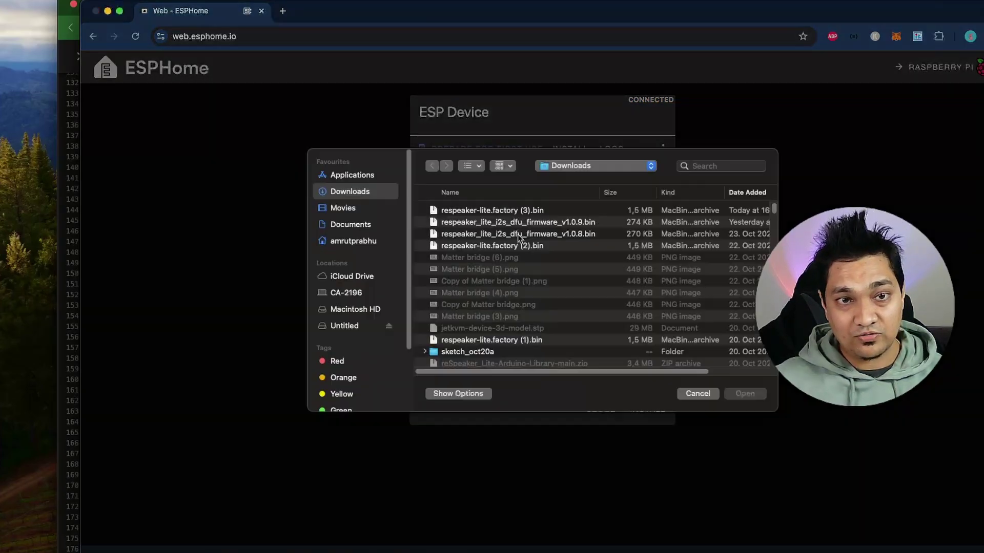
{"action": "left_click", "coordinate": [533, 217]}
{"action": "left_click", "coordinate": [745, 401]}
{"action": "left_click", "coordinate": [647, 410]}
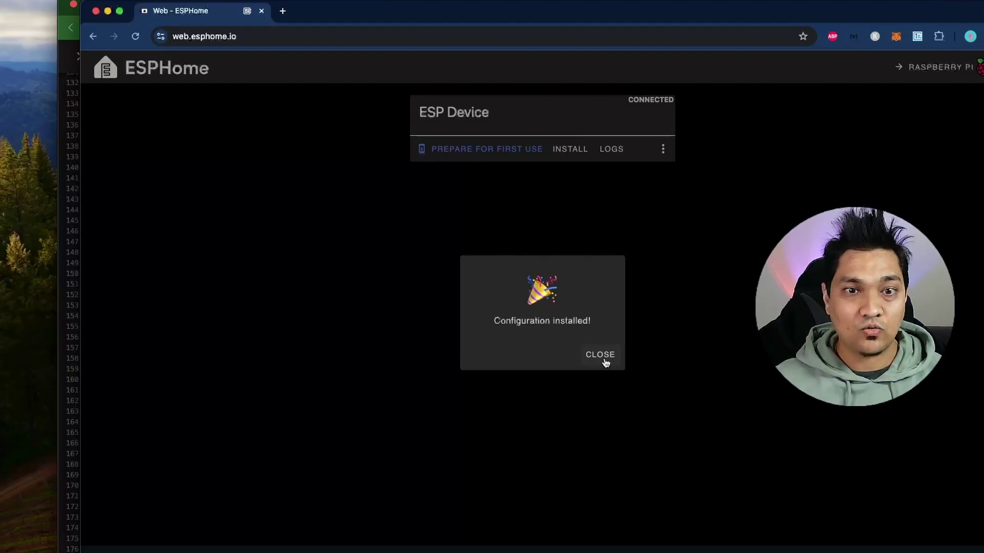
Start adding the ESPHome integration from Settings > Devices & services
{"action": "key", "text": "super+Tab"}
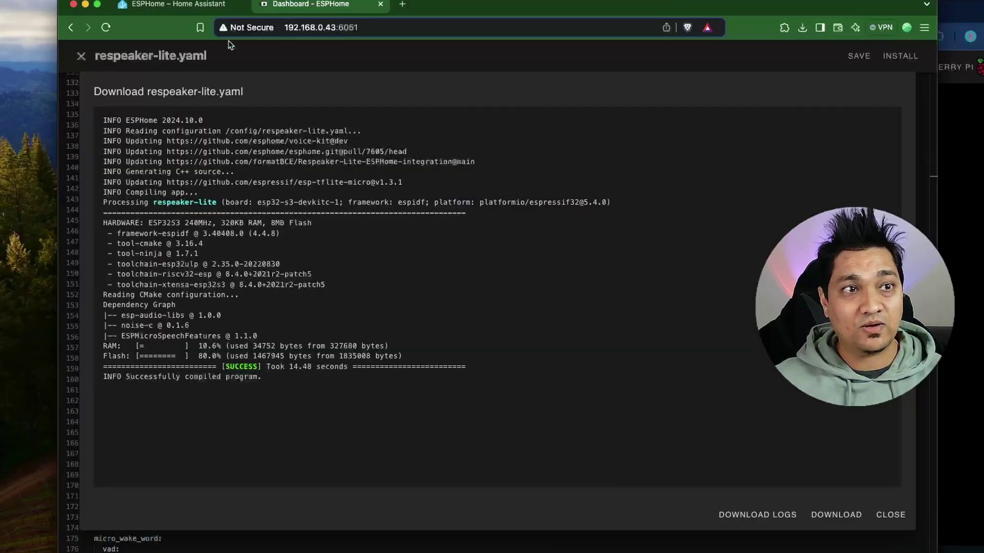
{"action": "key", "text": "ctrl+shift+Tab"}
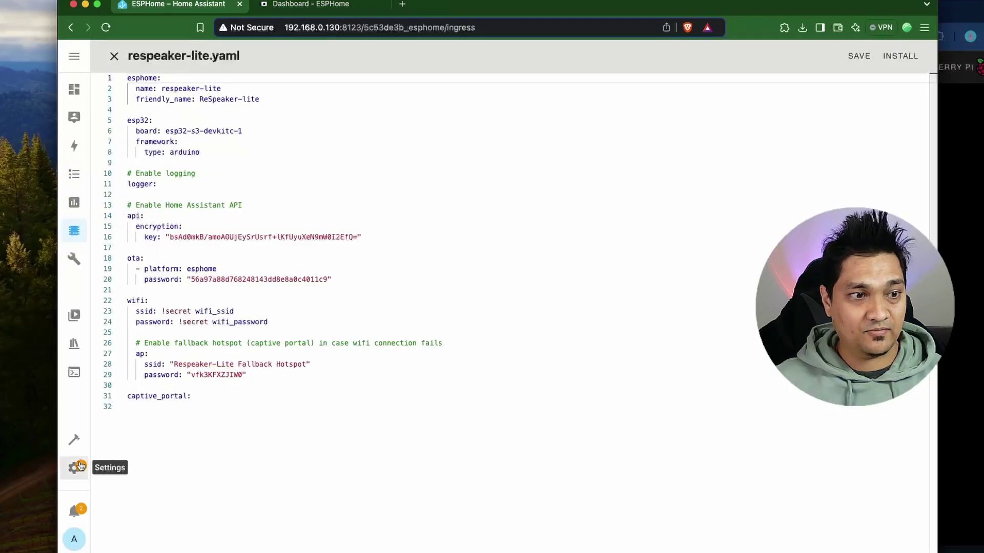
{"action": "left_click", "coordinate": [76, 466]}
{"action": "scroll", "coordinate": [446, 375], "scroll_direction": "down", "scroll_amount": 3}
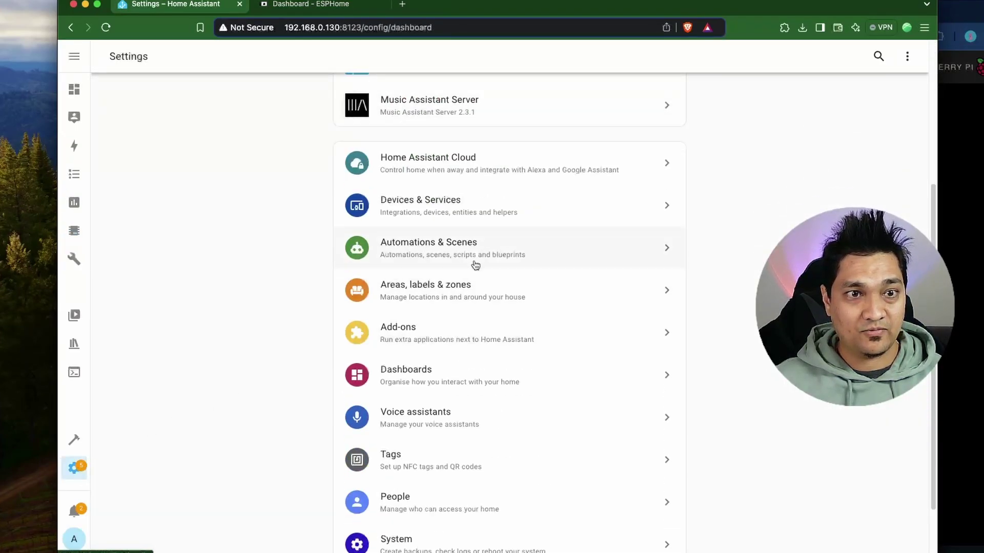
{"action": "left_click", "coordinate": [477, 206]}
{"action": "scroll", "coordinate": [545, 352], "scroll_direction": "down", "scroll_amount": 3}
{"action": "left_click", "coordinate": [872, 539]}
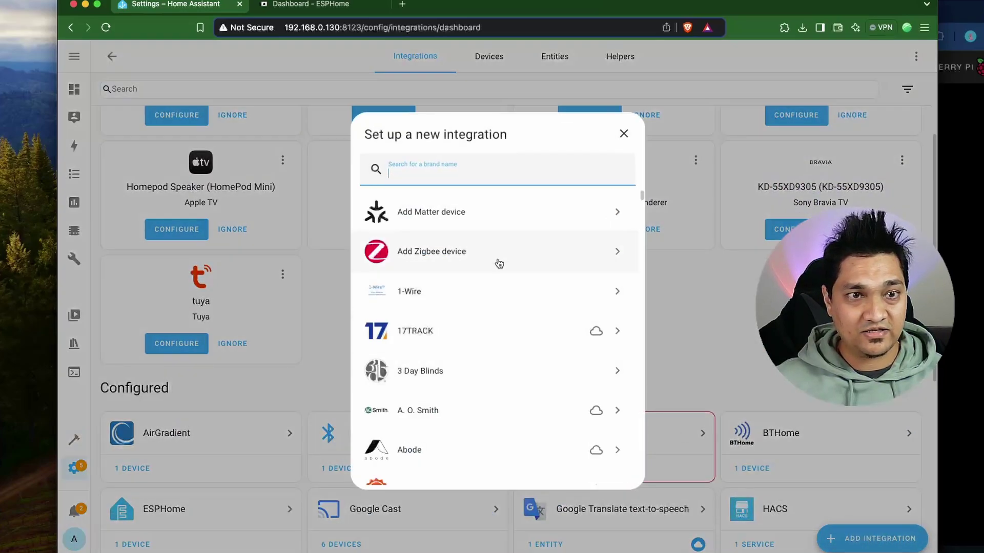
{"action": "type", "text": "esp"}
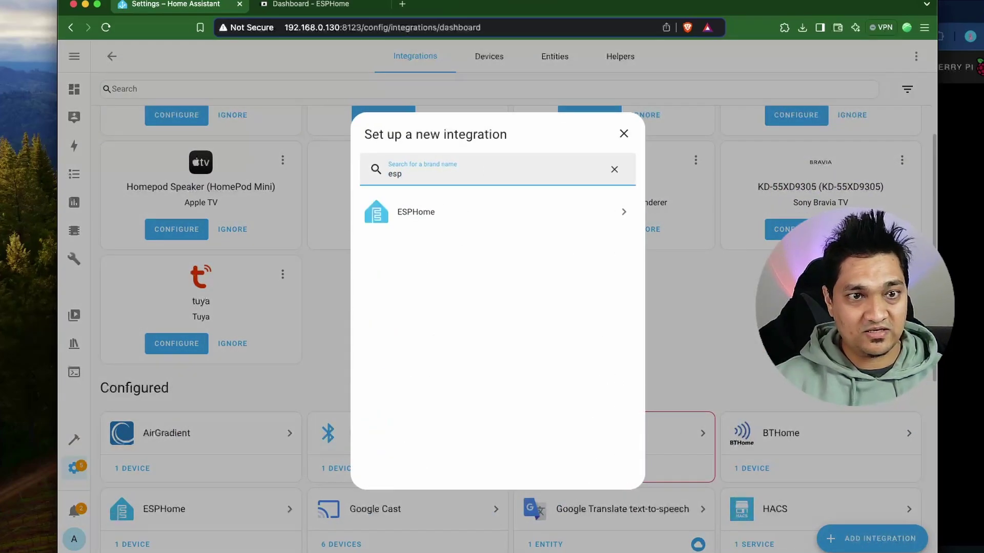
{"action": "left_click", "coordinate": [435, 208]}
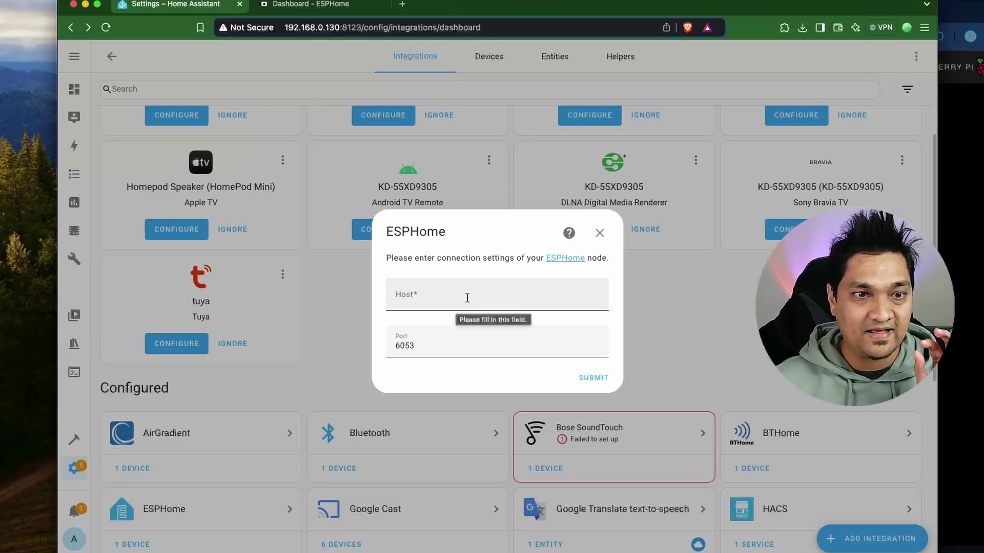
Submit host 192.168.0.206, then look up the encryption key in the ESPHome dashboard
{"action": "left_click", "coordinate": [432, 293]}
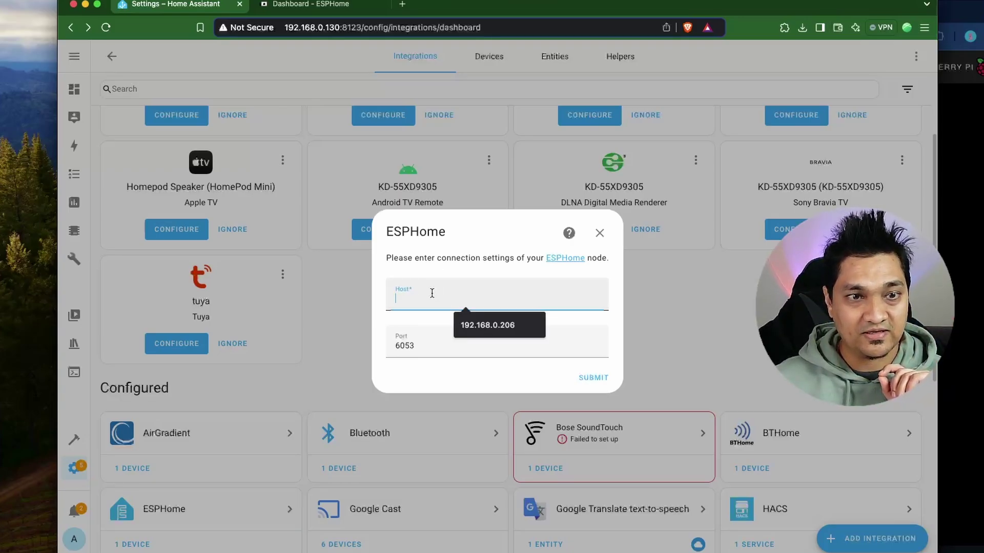
{"action": "left_click", "coordinate": [492, 329]}
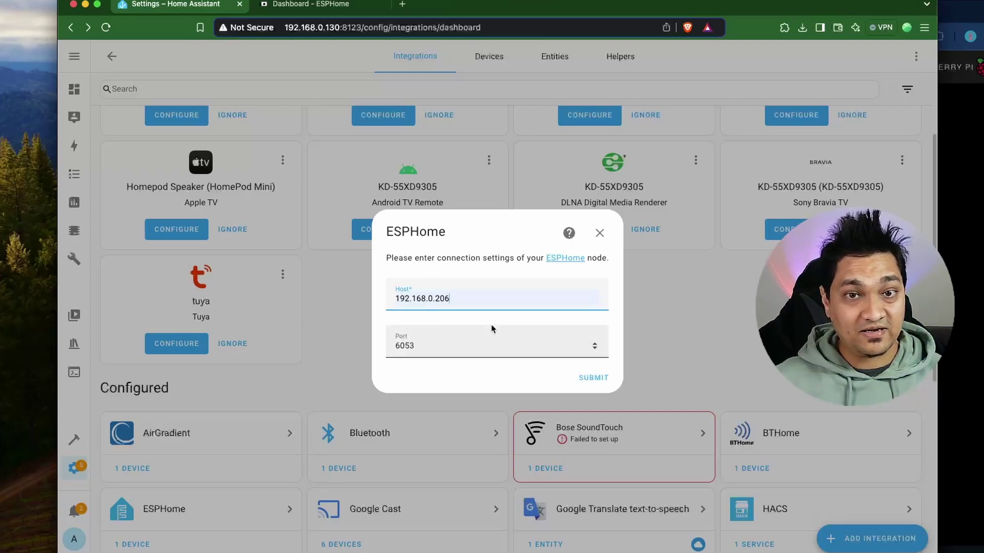
{"action": "left_click", "coordinate": [593, 379]}
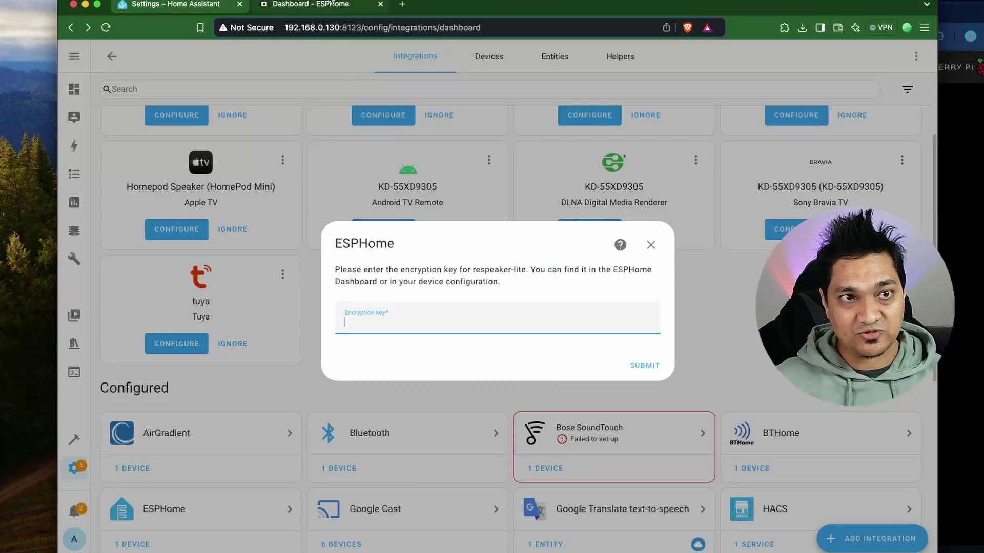
{"action": "left_click", "coordinate": [330, 5]}
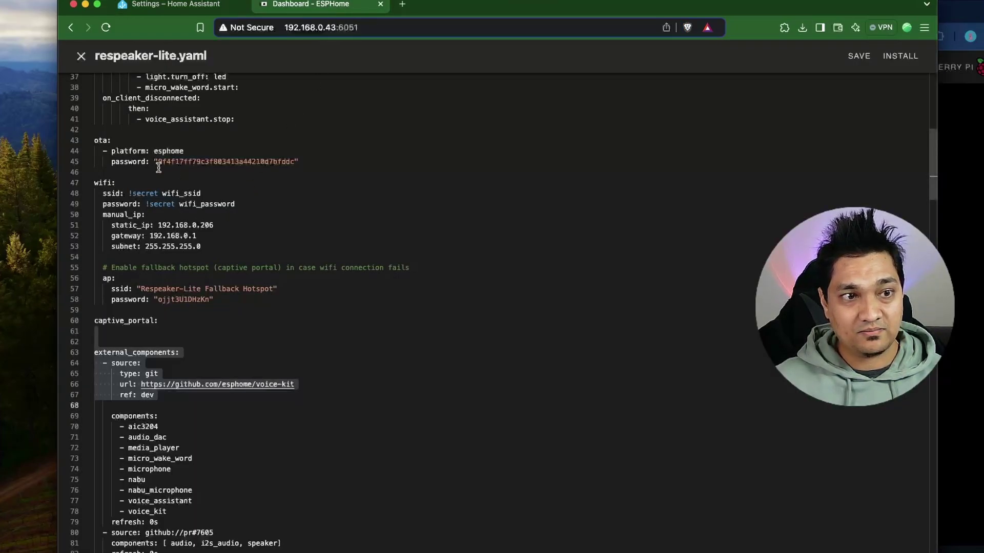
{"action": "scroll", "coordinate": [169, 205], "scroll_direction": "up", "scroll_amount": 2}
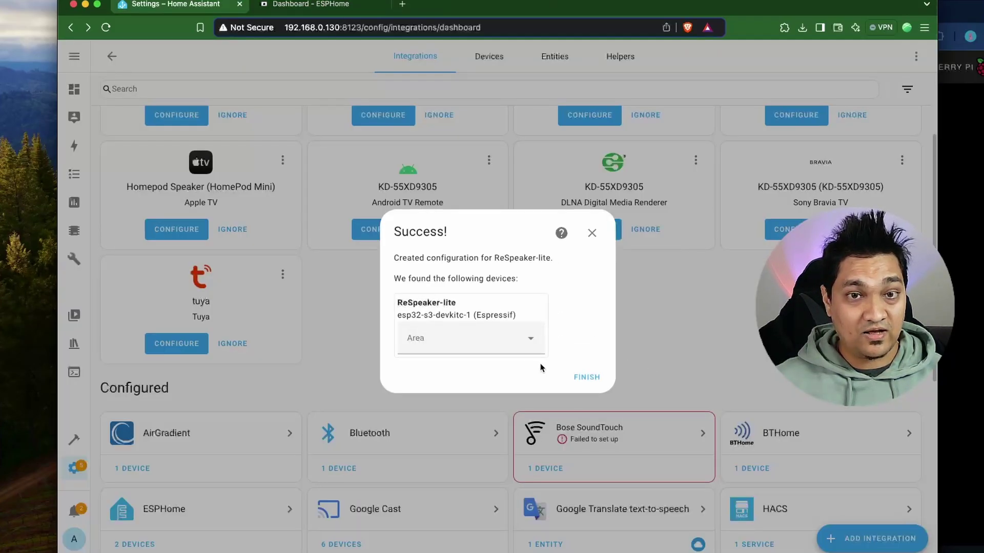
Finish adding ReSpeaker-lite and open its device page under the ESPHome integration
{"action": "left_click", "coordinate": [590, 379]}
{"action": "scroll", "coordinate": [288, 410], "scroll_direction": "down", "scroll_amount": 1}
{"action": "left_click", "coordinate": [209, 507]}
{"action": "left_click", "coordinate": [417, 203]}
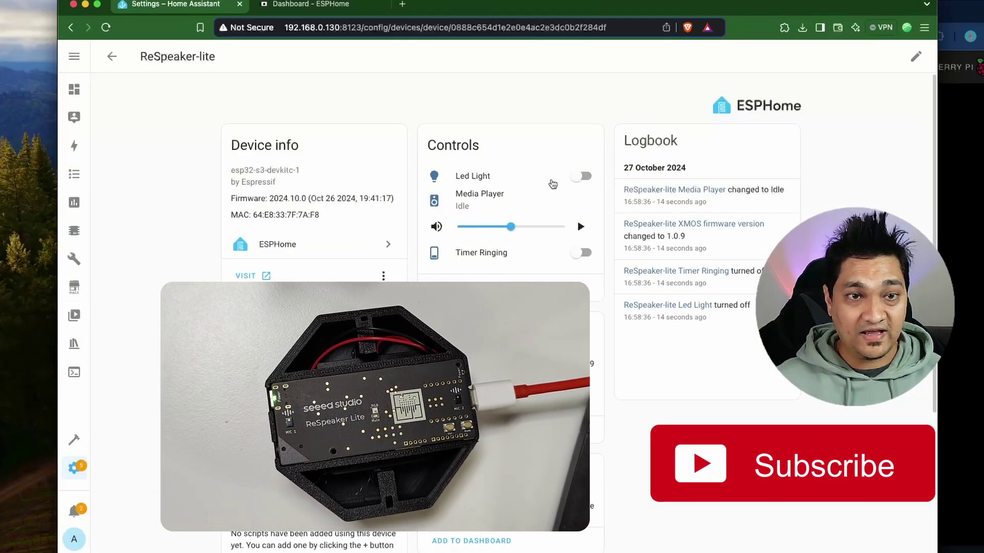
Toggle the ReSpeaker-lite LED light off, adjust media volume, and note XMOS firmware 1.0.9
{"action": "left_click", "coordinate": [579, 181]}
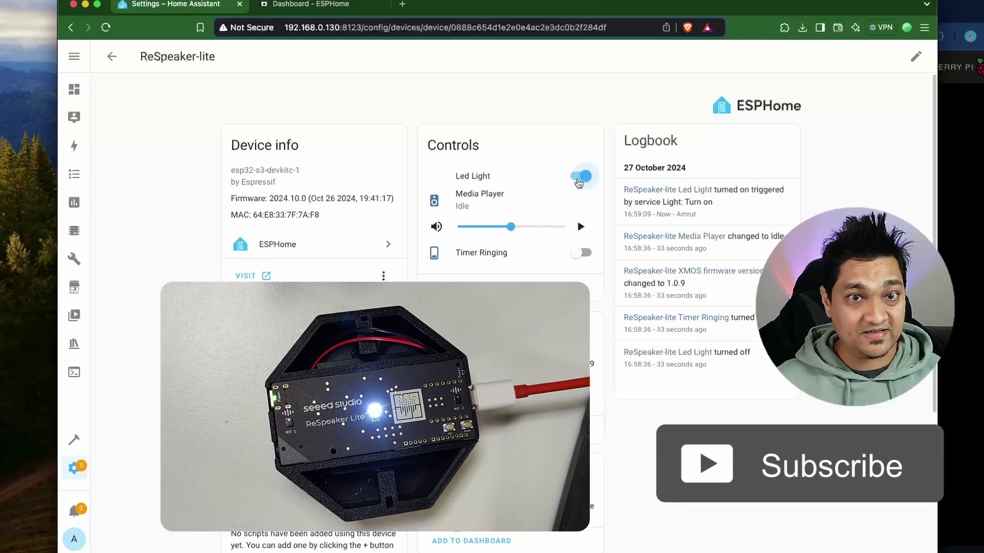
{"action": "left_click", "coordinate": [578, 178]}
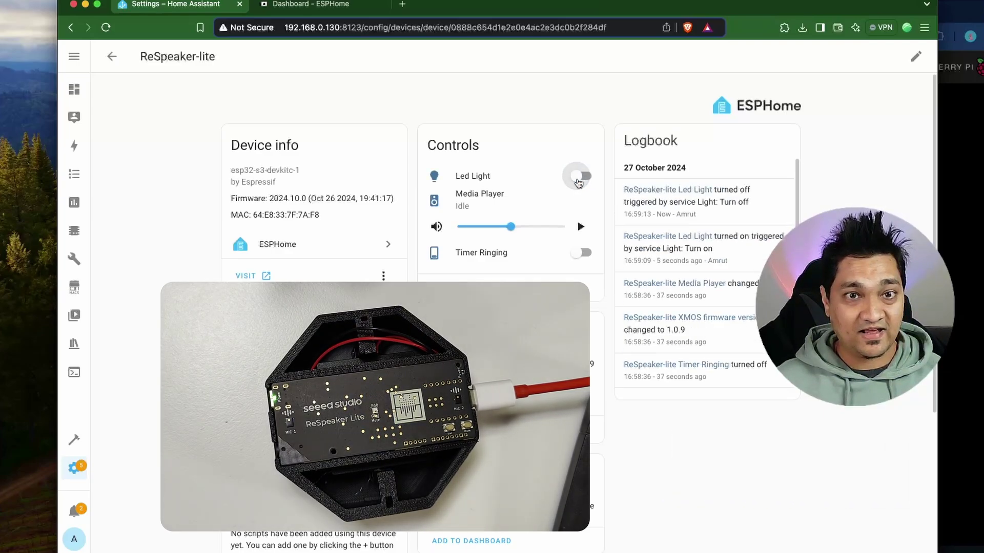
{"action": "mouse_move", "coordinate": [510, 226]}
{"action": "left_mouse_down"}
{"action": "mouse_move", "coordinate": [480, 233]}
{"action": "mouse_move", "coordinate": [524, 233]}
{"action": "left_mouse_up"}
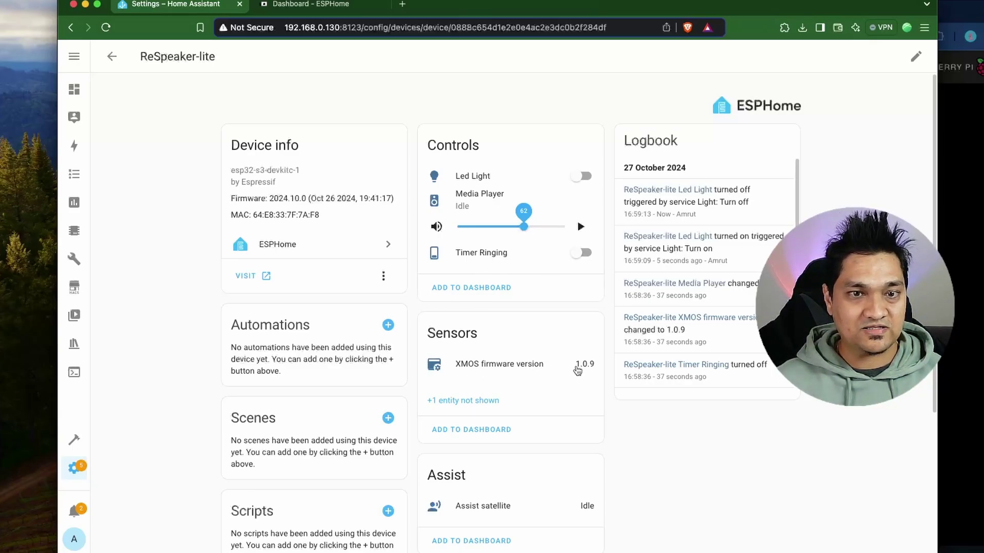
{"action": "left_click_drag", "start_coordinate": [575, 365], "coordinate": [602, 373]}
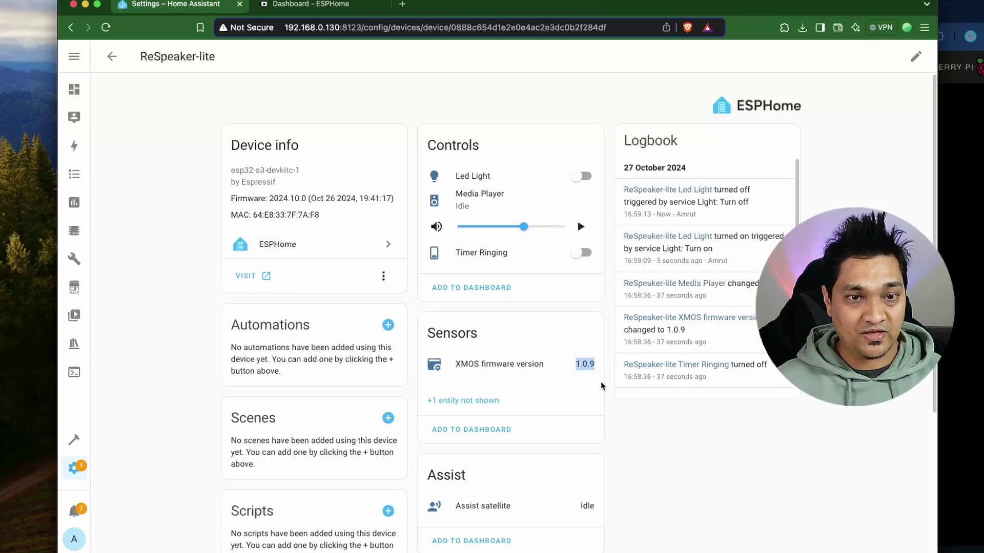
Set the ReSpeaker-lite's Assistant to On Device
{"action": "scroll", "coordinate": [602, 386], "scroll_direction": "down", "scroll_amount": 5}
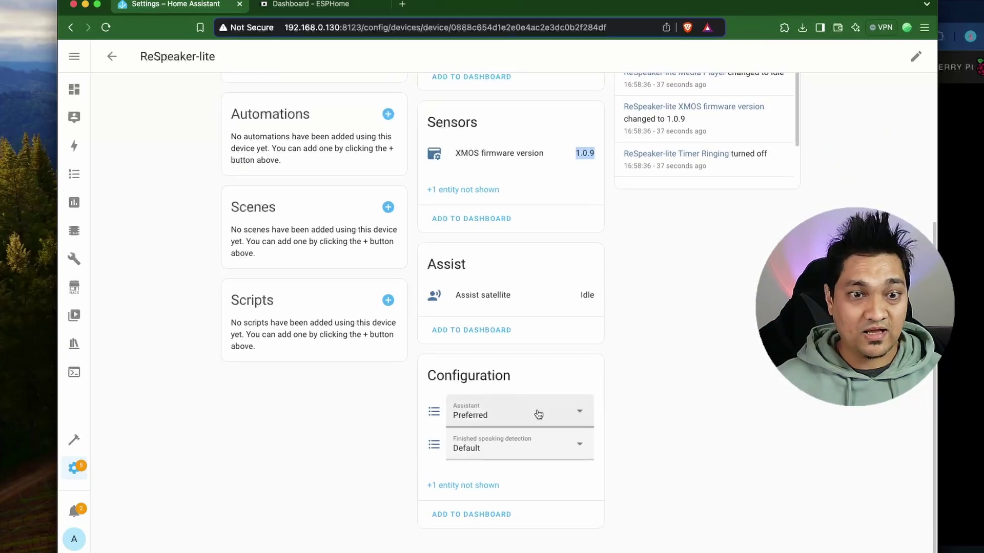
{"action": "left_click", "coordinate": [537, 417]}
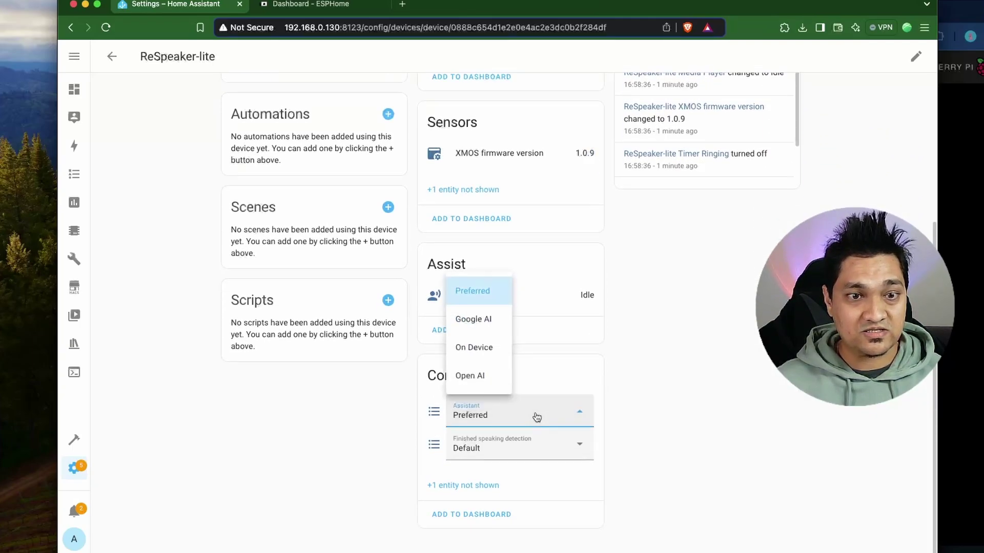
{"action": "left_click", "coordinate": [485, 348]}
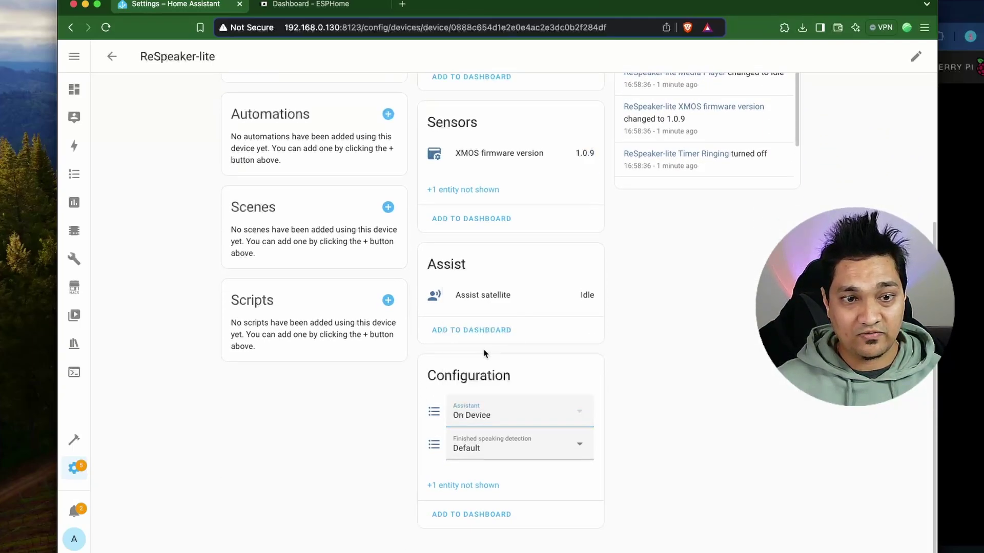
{"action": "scroll", "coordinate": [619, 439], "scroll_direction": "up", "scroll_amount": 5}
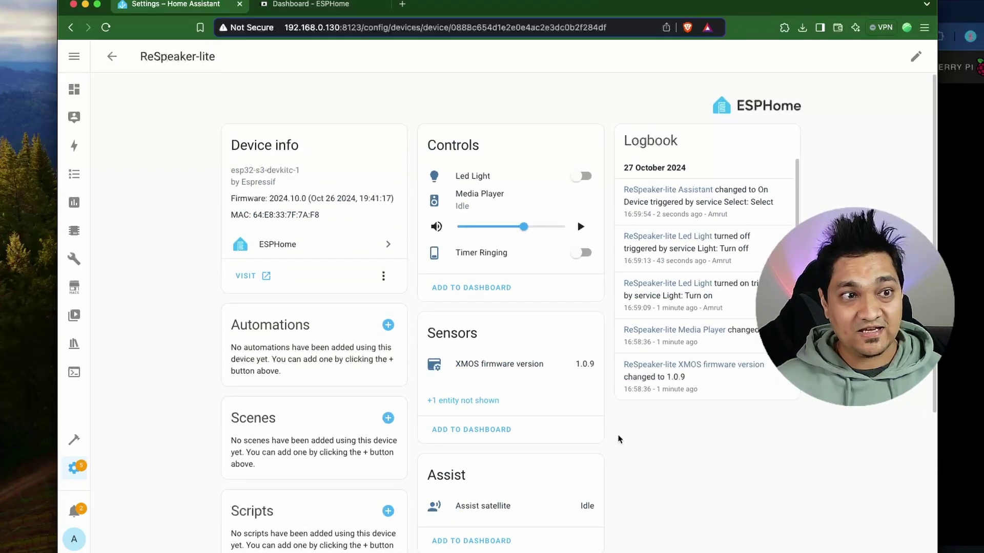
{"action": "middle_click", "coordinate": [75, 90]}
Switch to the new tab showing the Overview dashboard with media players, light card and floor plan
{"action": "left_click", "coordinate": [310, 5]}
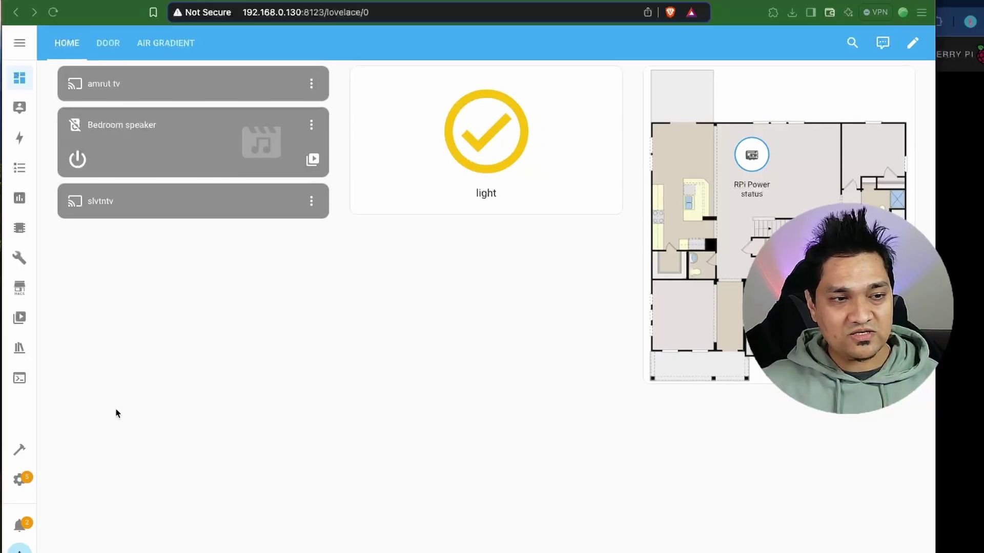
Start a new blank automation from Settings' Automations & Scenes
{"action": "left_click", "coordinate": [19, 482]}
{"action": "scroll", "coordinate": [569, 369], "scroll_direction": "down", "scroll_amount": 2}
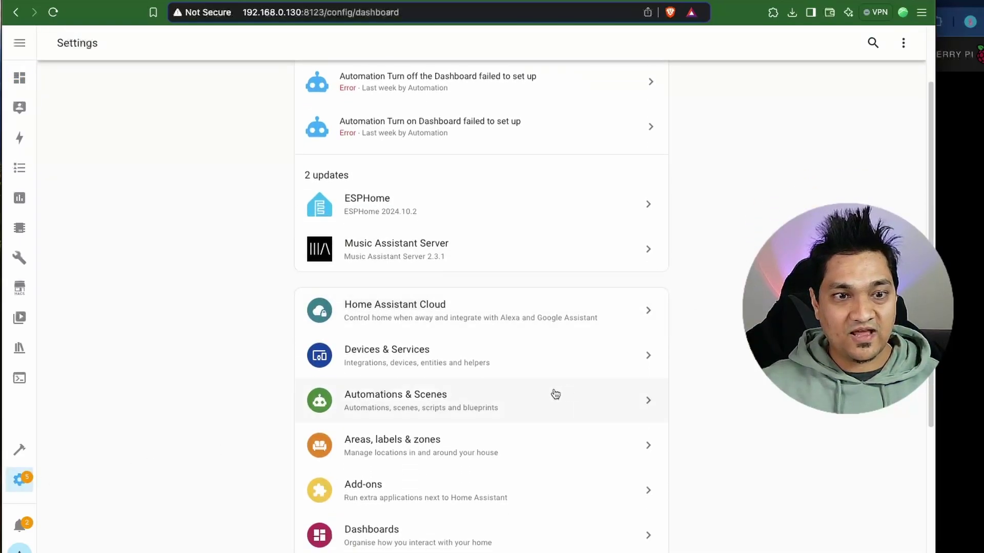
{"action": "left_click", "coordinate": [448, 399]}
{"action": "left_click", "coordinate": [836, 548]}
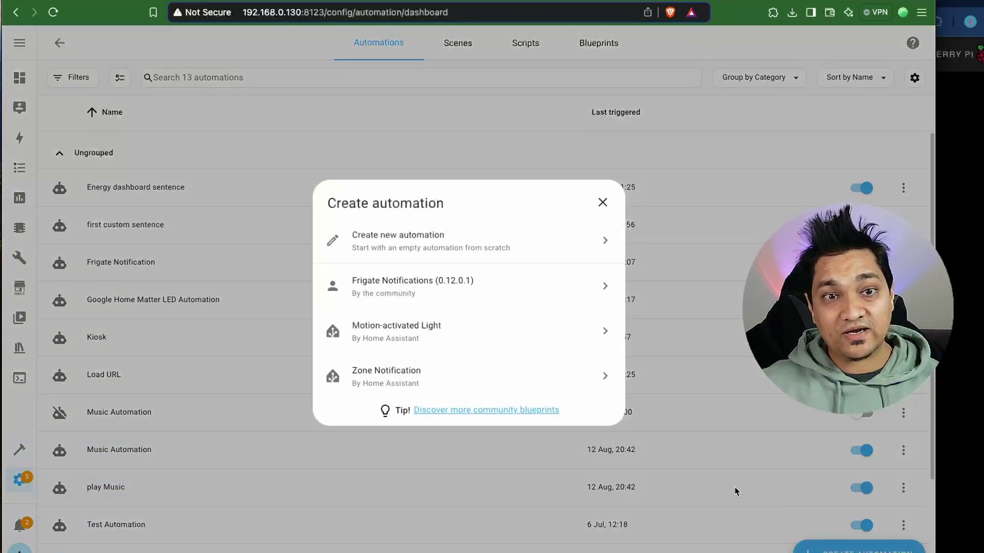
{"action": "left_click", "coordinate": [436, 245]}
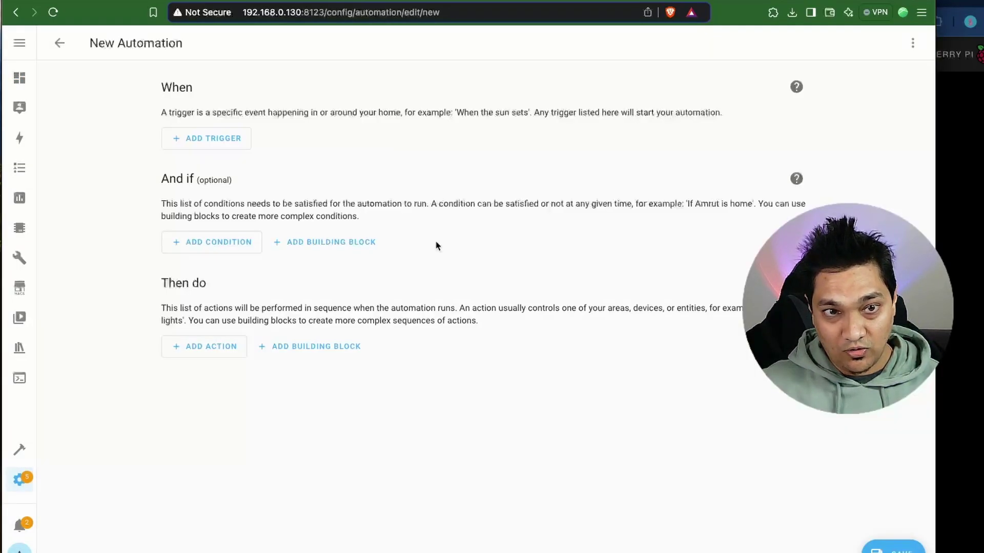
Add a Sentence trigger with the phrase 'stop'
{"action": "left_click", "coordinate": [222, 145]}
{"action": "type", "text": "sente"}
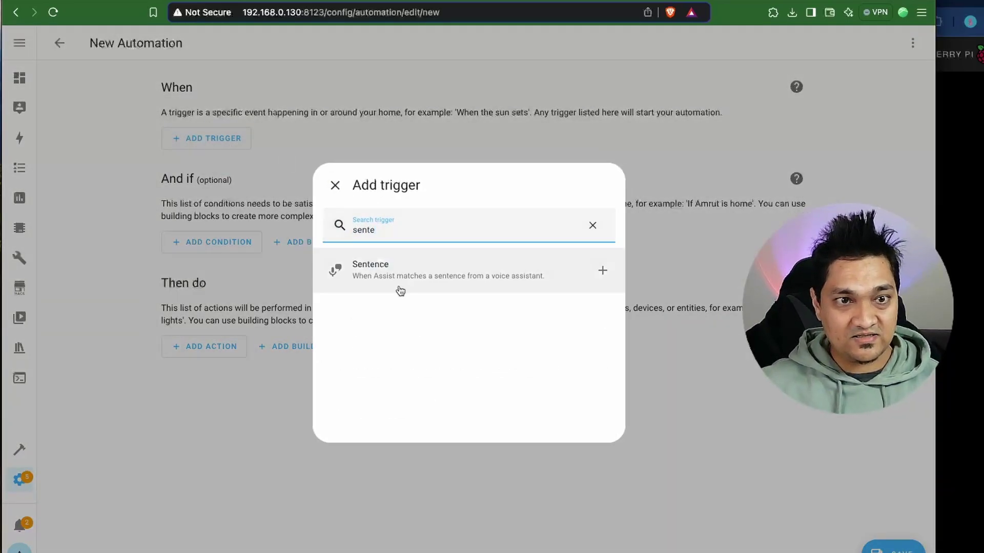
{"action": "left_click", "coordinate": [398, 276]}
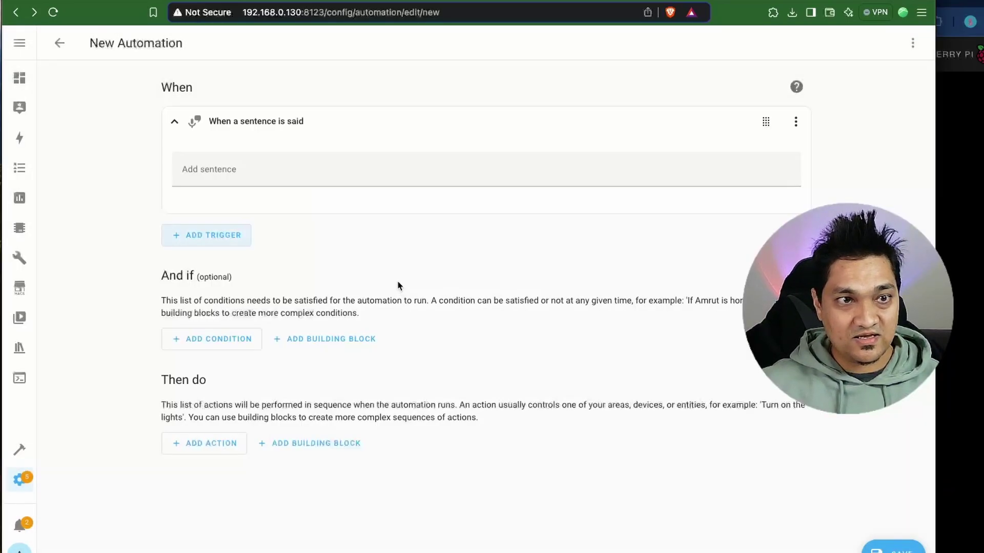
{"action": "left_click", "coordinate": [277, 176]}
{"action": "type", "text": "stop"}
{"action": "key", "text": "Return"}
Add a Switch: Turn off action targeting the ReSpeaker-lite Timer Ringing switch
{"action": "left_click", "coordinate": [225, 495]}
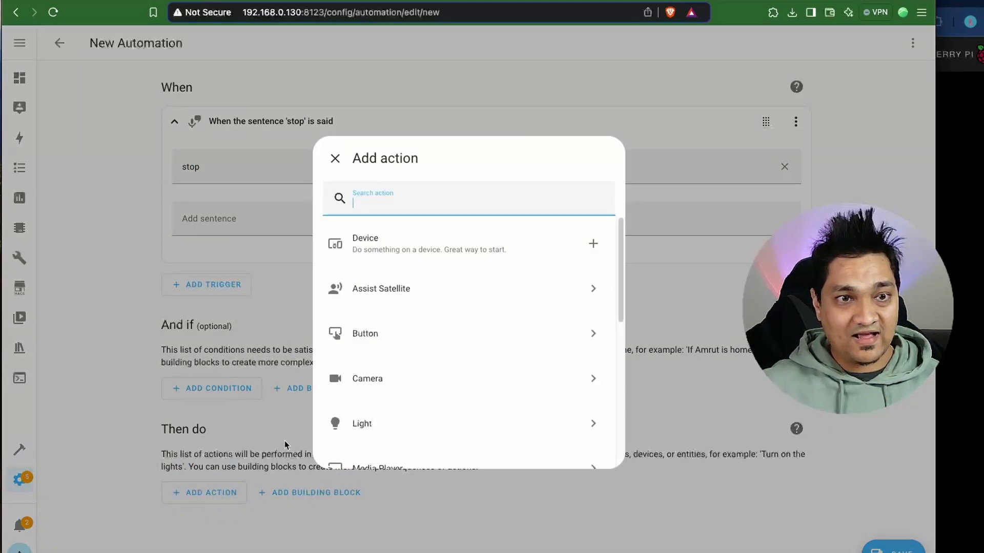
{"action": "type", "text": "swit"}
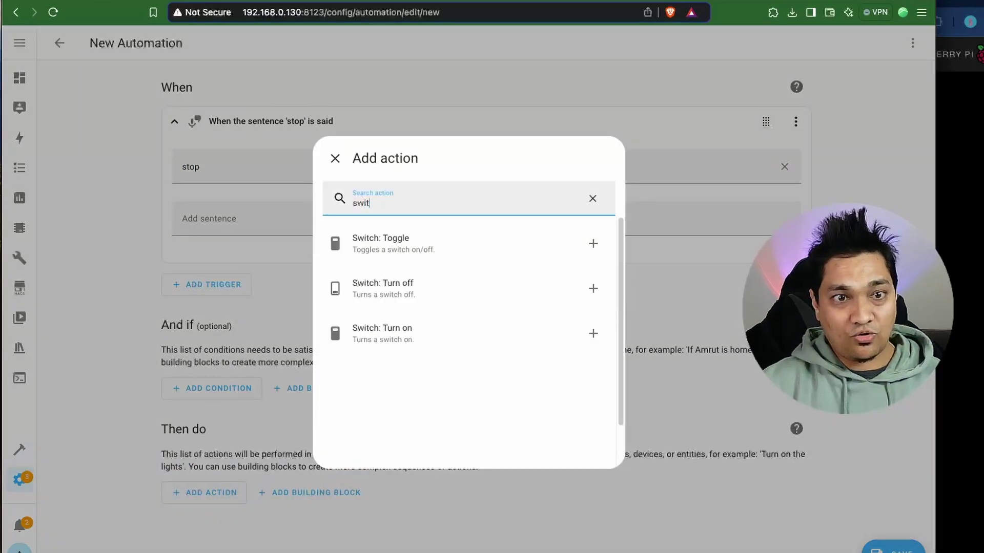
{"action": "left_click", "coordinate": [404, 292]}
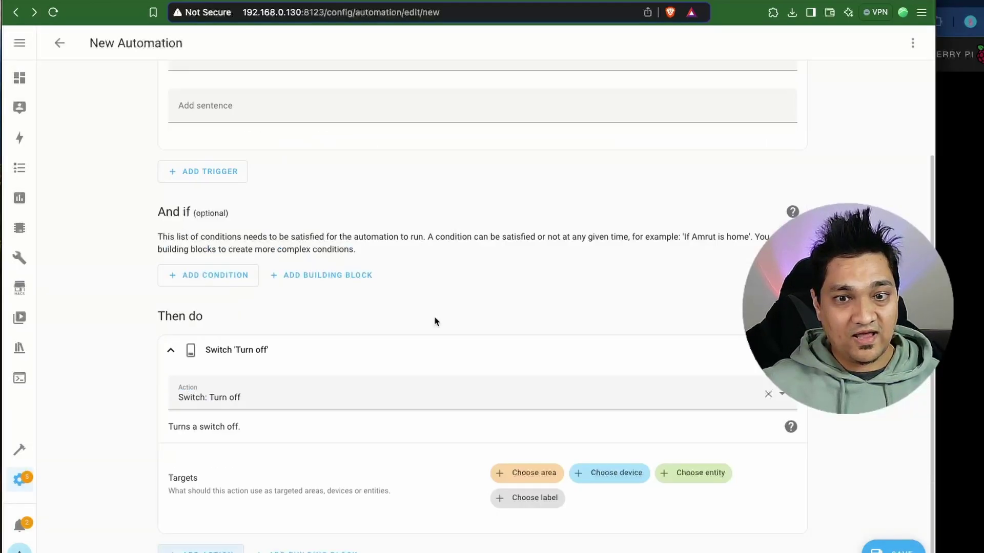
{"action": "left_click", "coordinate": [698, 472]}
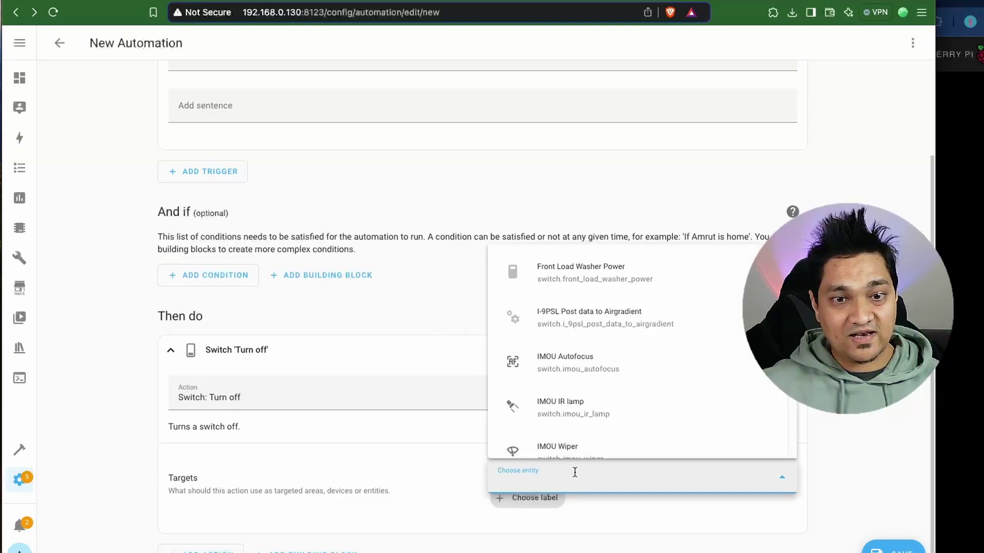
{"action": "type", "text": "timer"}
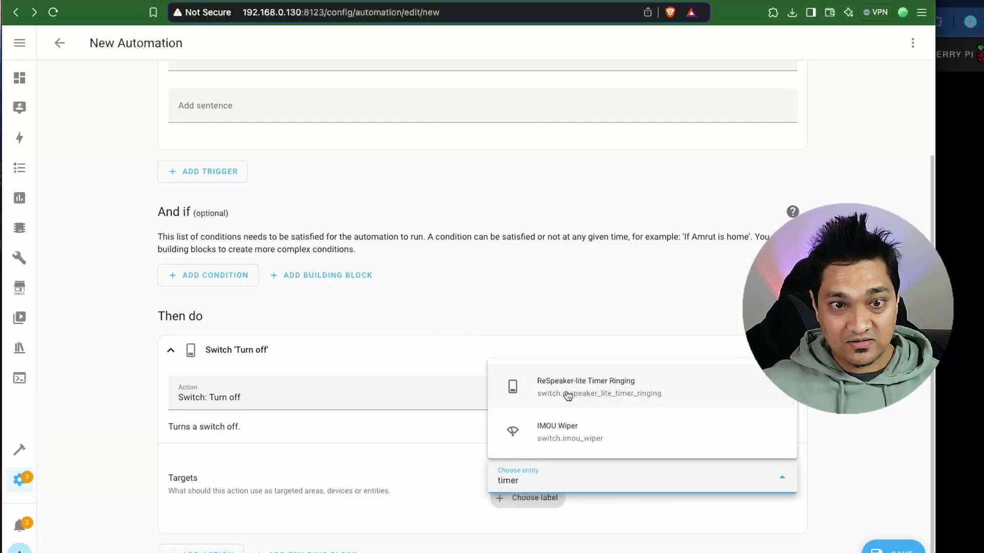
{"action": "left_click", "coordinate": [607, 393]}
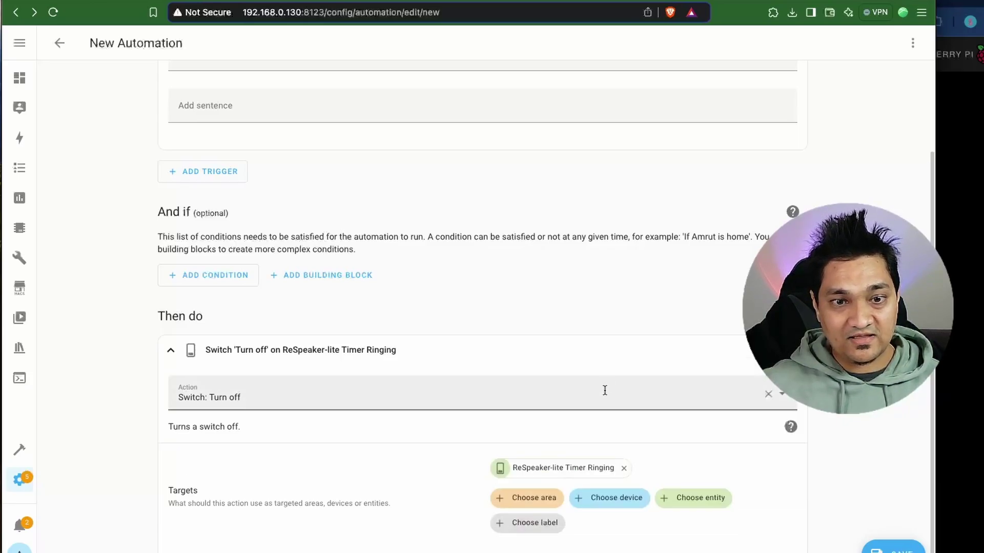
Save the automation under the name 'Stop Timer Ringing'
{"action": "left_click", "coordinate": [881, 551]}
{"action": "triple_click", "coordinate": [439, 272]}
{"action": "left_click_drag", "start_coordinate": [370, 277], "coordinate": [439, 278]}
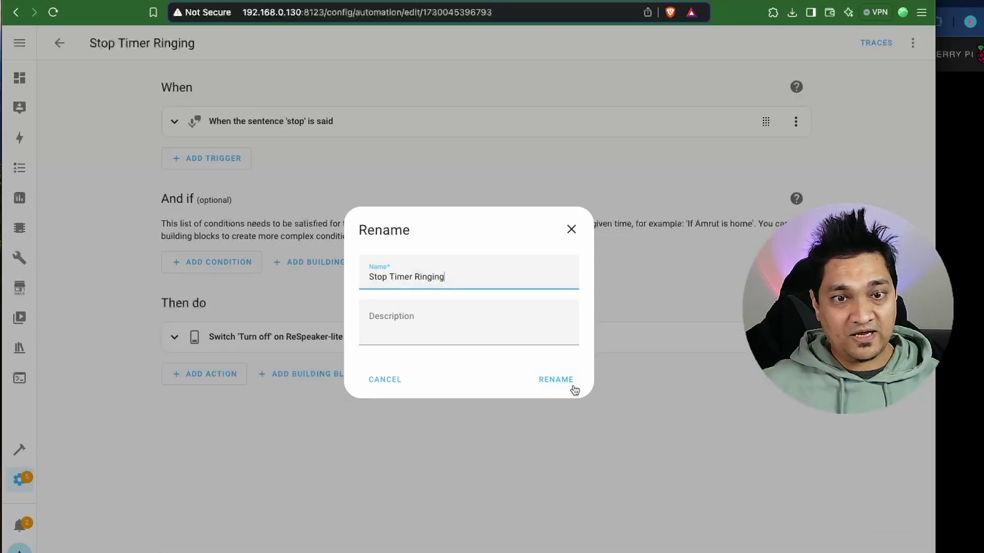
{"action": "left_click", "coordinate": [573, 387]}
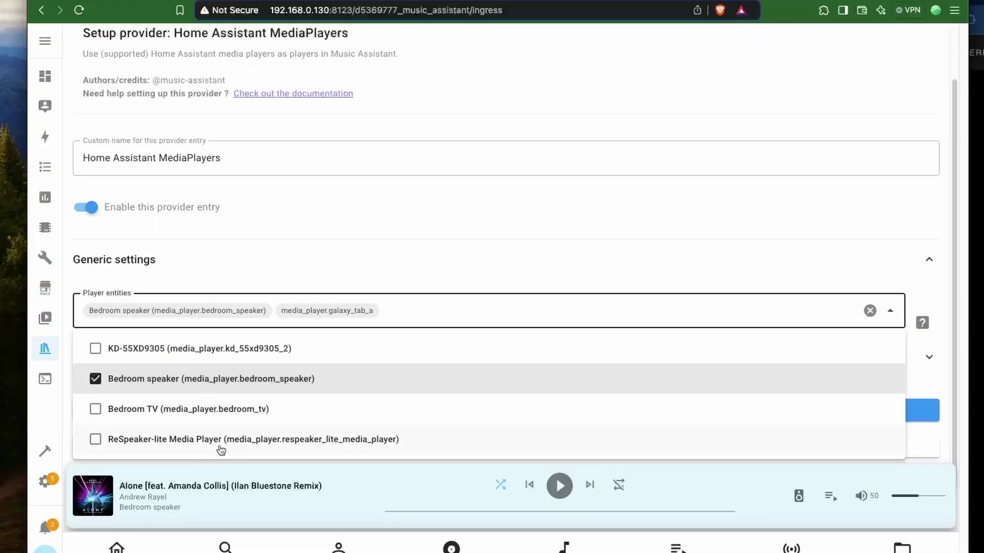
Add ReSpeaker-lite Media Player to the provider's player entities and save
{"action": "left_click", "coordinate": [220, 445]}
{"action": "left_click", "coordinate": [713, 266]}
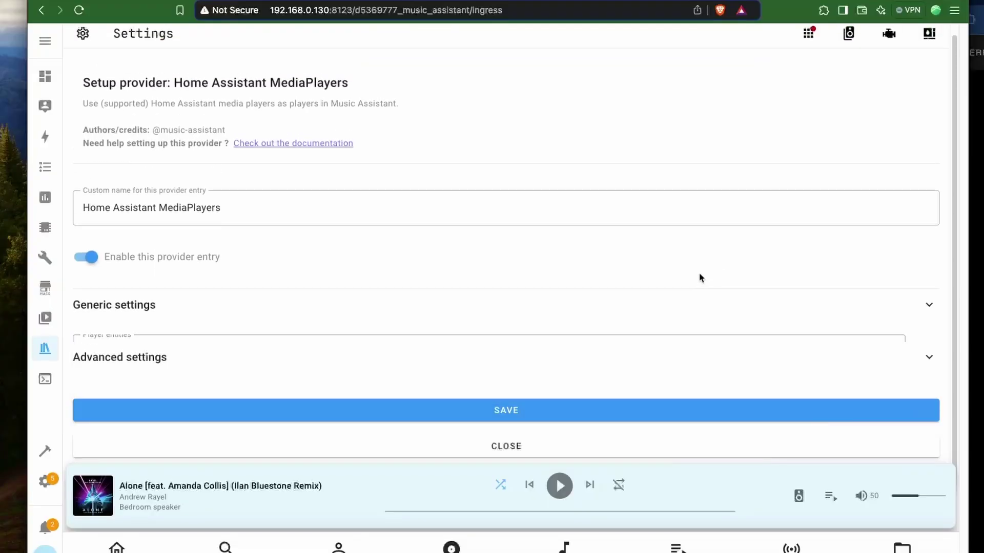
{"action": "left_click", "coordinate": [531, 410]}
Play the track Promise from the library home and show the players list
{"action": "left_click", "coordinate": [849, 43]}
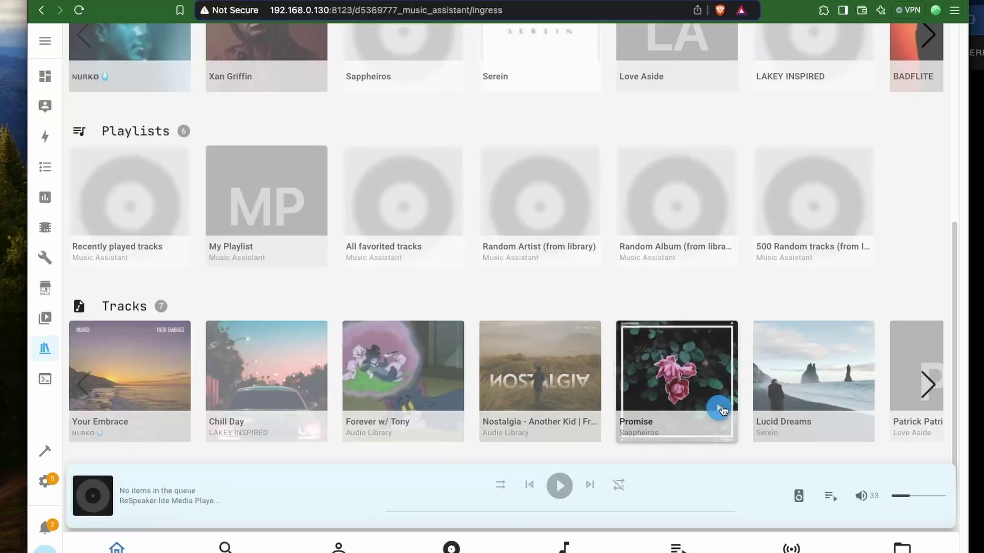
{"action": "left_click", "coordinate": [719, 409]}
{"action": "left_click", "coordinate": [798, 496]}
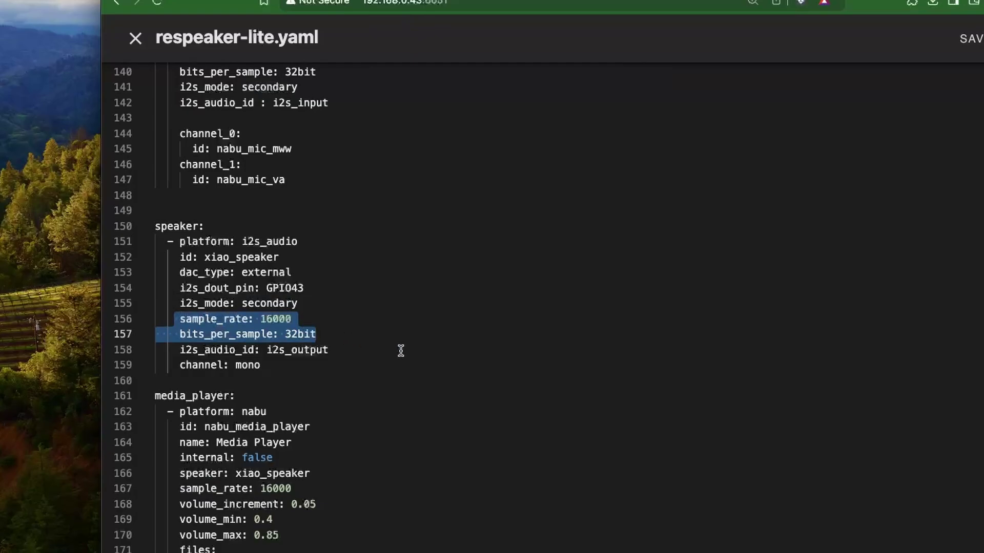
{"action": "scroll", "coordinate": [401, 351], "scroll_direction": "up", "scroll_amount": 15}
{"action": "scroll", "coordinate": [401, 350], "scroll_direction": "up", "scroll_amount": 2}
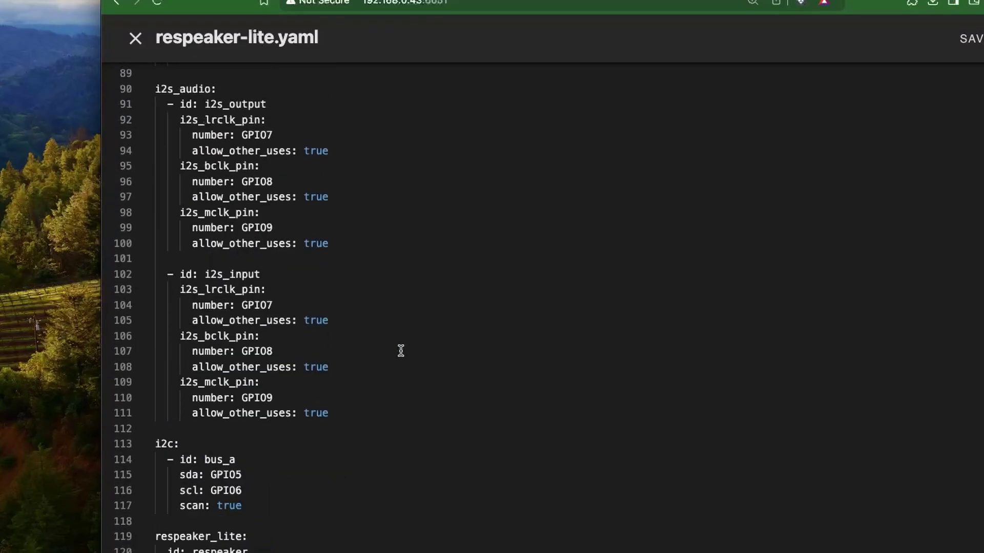
{"action": "left_click_drag", "start_coordinate": [155, 88], "coordinate": [366, 257]}
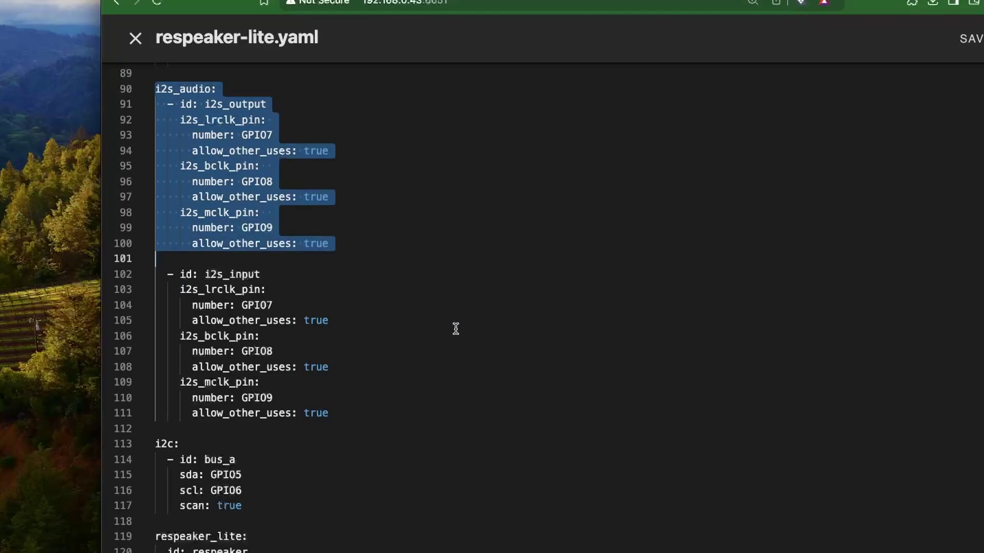
{"action": "scroll", "coordinate": [455, 330], "scroll_direction": "down", "scroll_amount": 10}
{"action": "left_click_drag", "start_coordinate": [179, 367], "coordinate": [369, 383]}
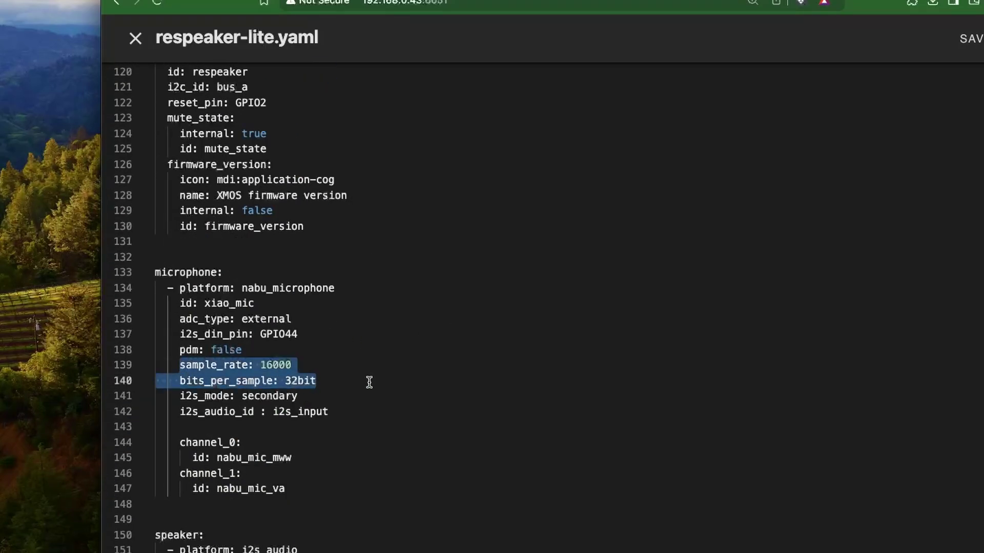
{"action": "scroll", "coordinate": [371, 383], "scroll_direction": "down", "scroll_amount": 4}
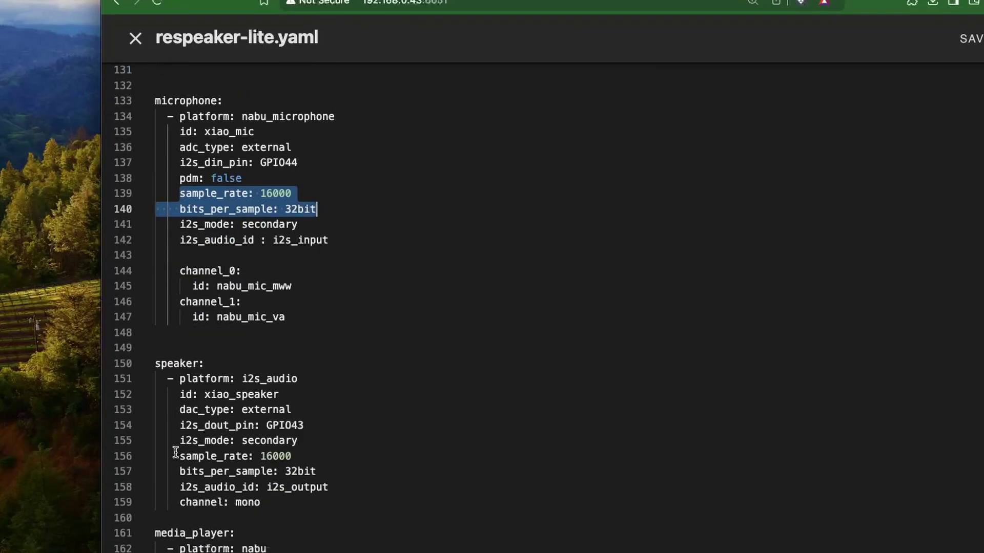